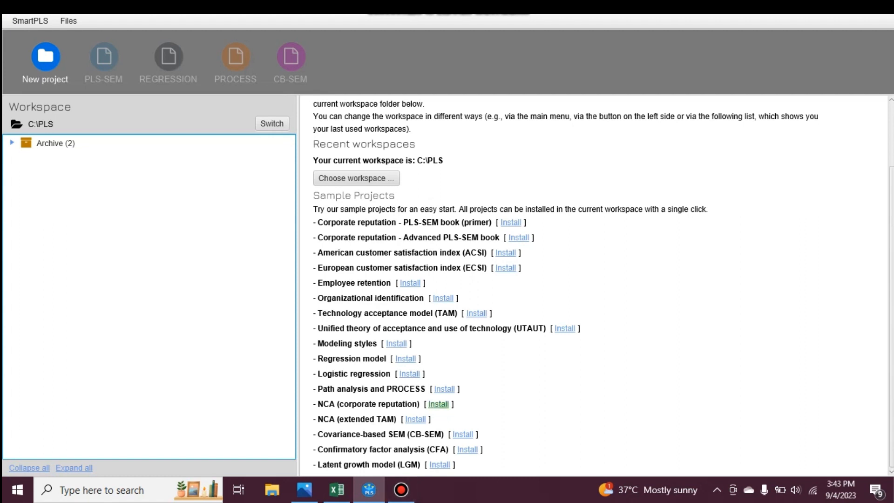
- Examine the conceptual framework image and the indicator headers across the first row of the Excel datasheet, from Risk Tolerance 1 to Pleasure Seeking 1
click(304, 489)
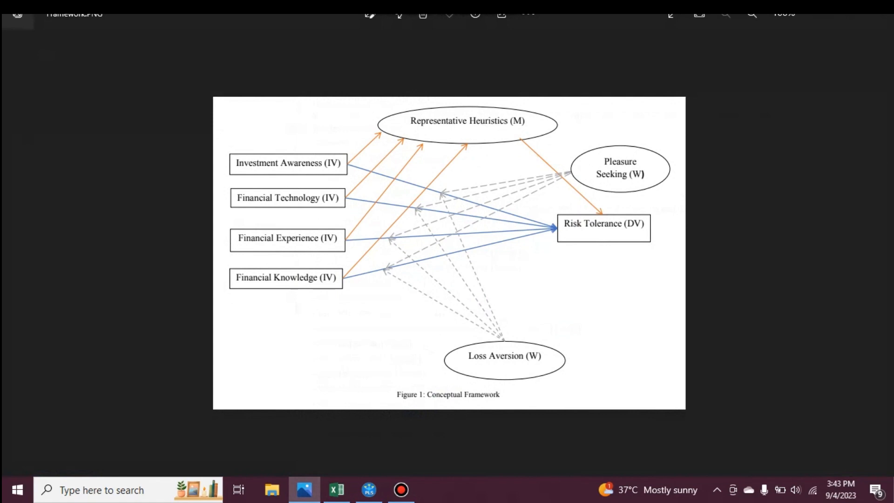
click(336, 489)
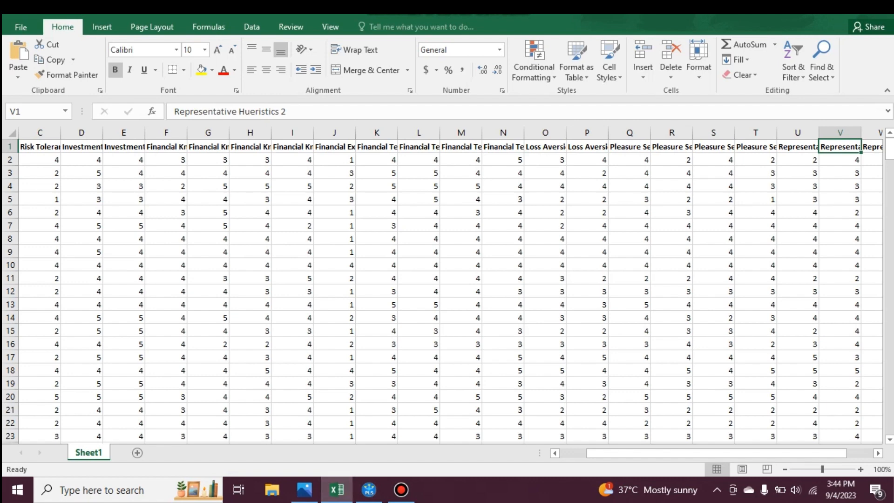
click(40, 200)
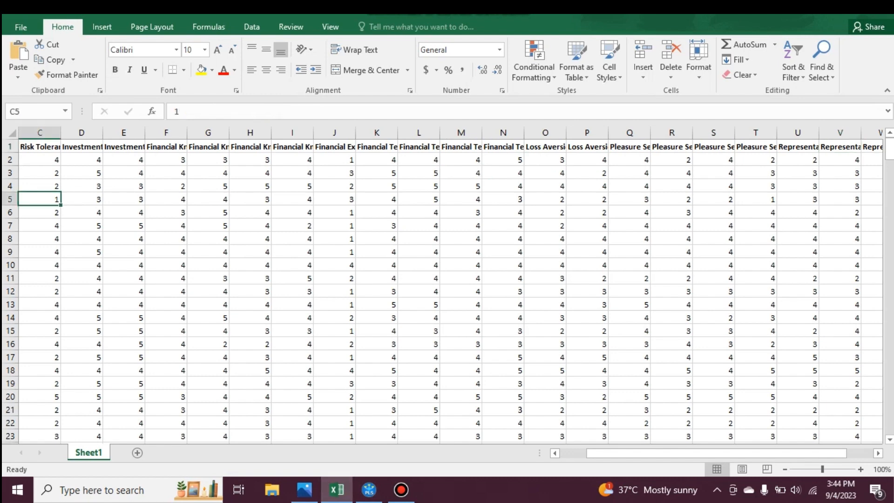
click(82, 173)
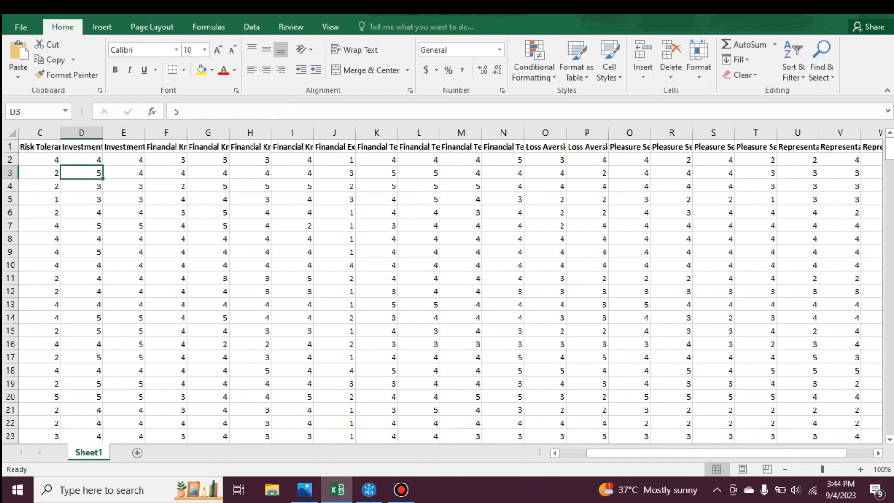
click(39, 147)
key(Left)
key(Left)
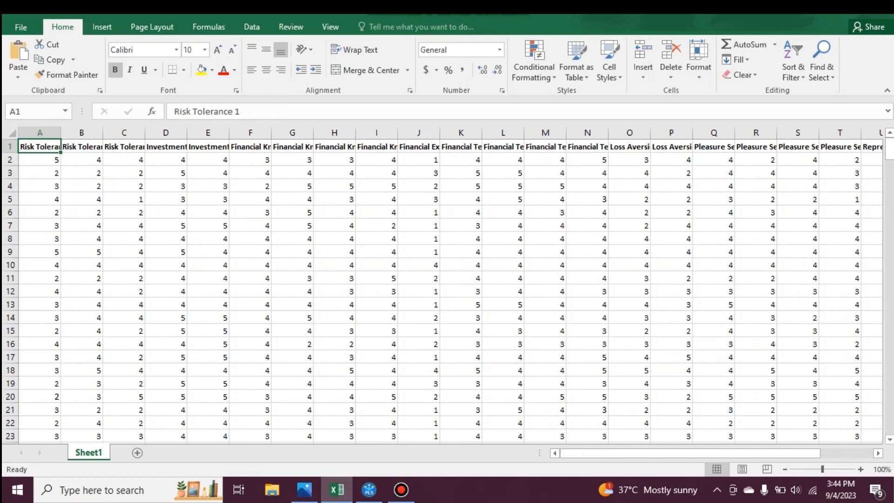
key(Right)
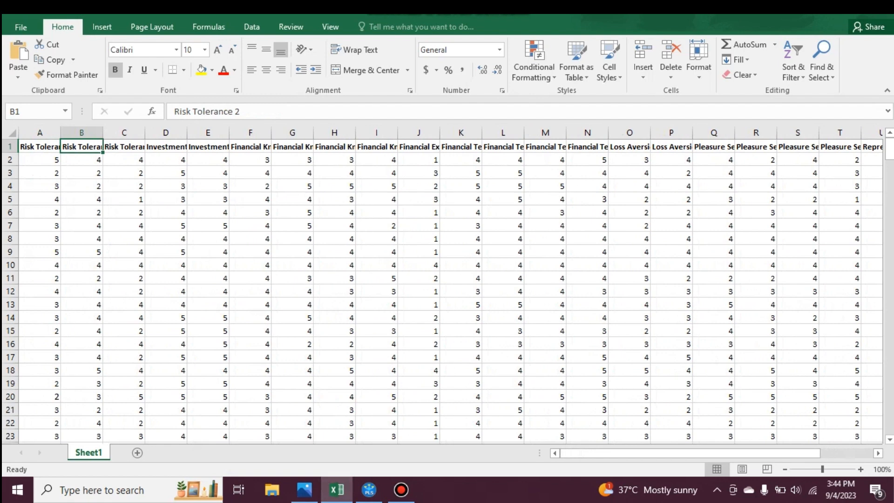
key(Right)
key(Right)
key(Right)
key(Right)
key(Right)
key(Right)
key(Right)
key(Right)
key(Right)
key(Right)
key(Right)
key(Right)
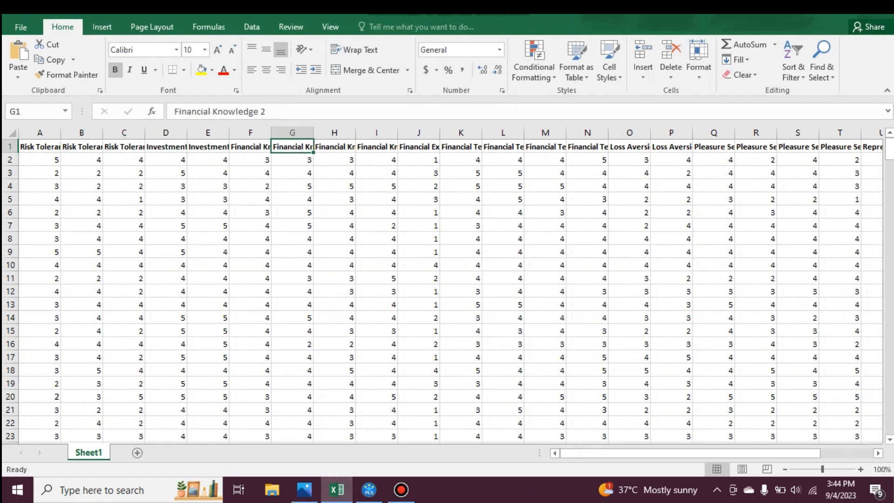
key(Right)
key(Right)
key(Right)
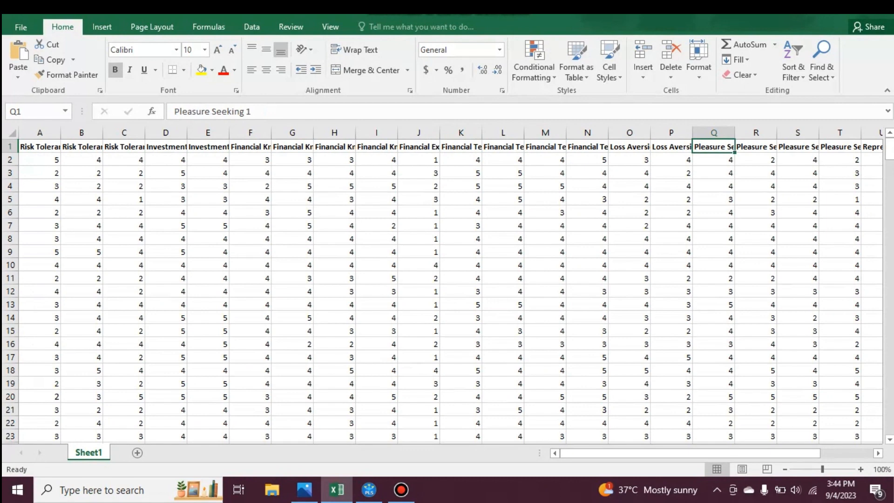
- Switch to SmartPLS and create a new project named DEMO in the current workspace
click(369, 490)
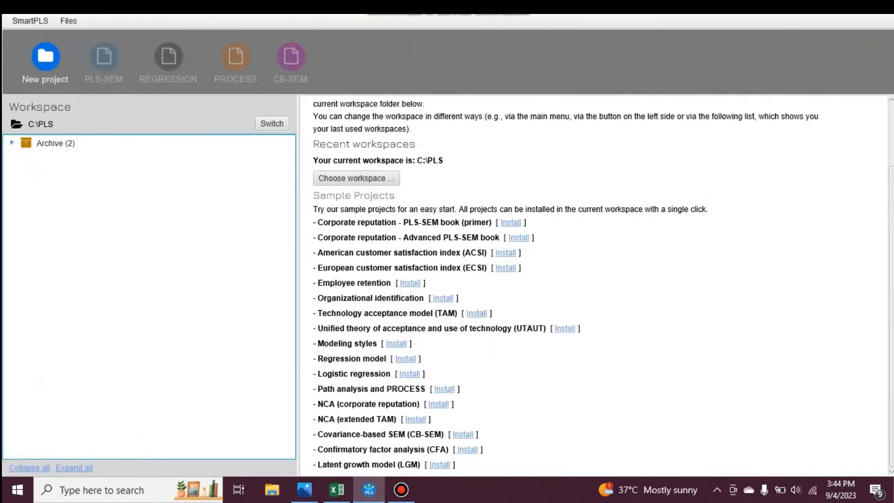
click(45, 63)
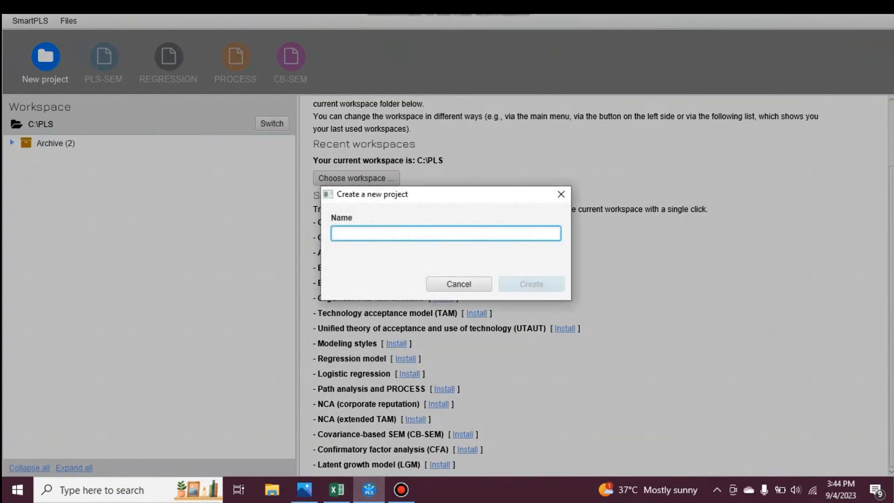
text(DEMO)
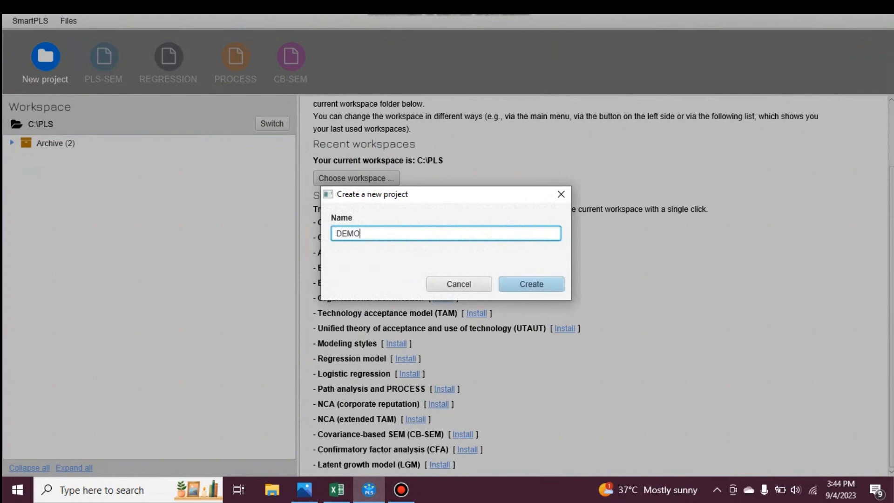
key(Return)
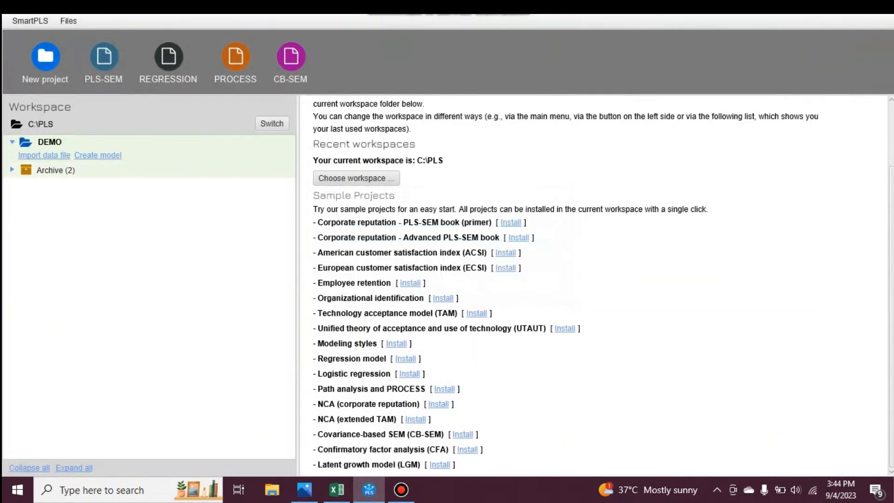
- Open the PLS Datasheet Excel file from the Desktop for import into the DEMO project
click(44, 155)
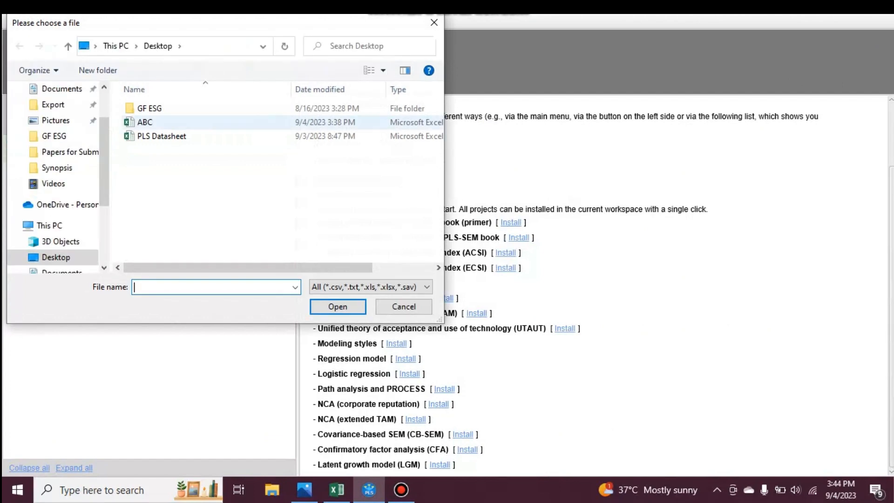
click(162, 136)
click(337, 305)
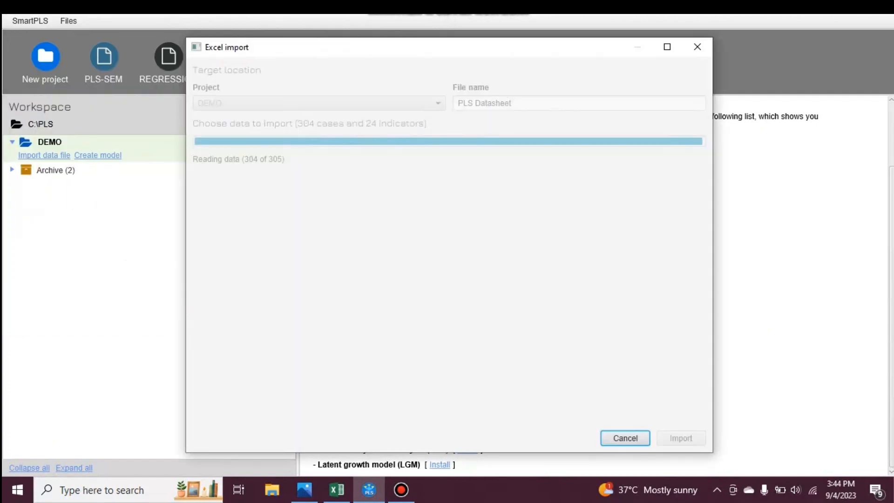
- Bulk-change all indicators to an Ordinal scale with minimum 1 and maximum 5, and import the data
click(456, 147)
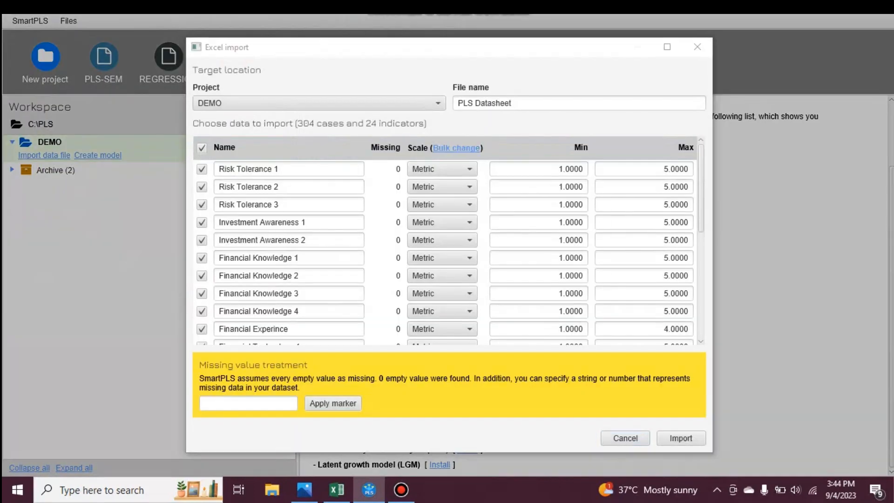
click(340, 233)
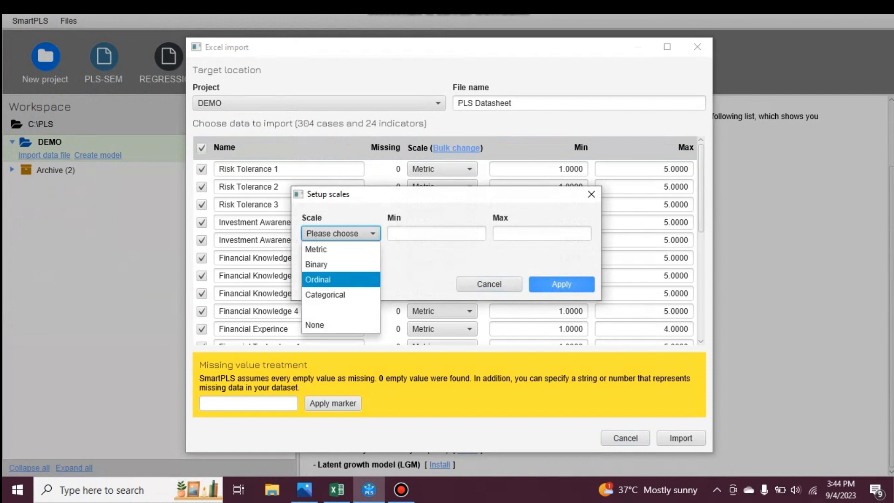
click(318, 279)
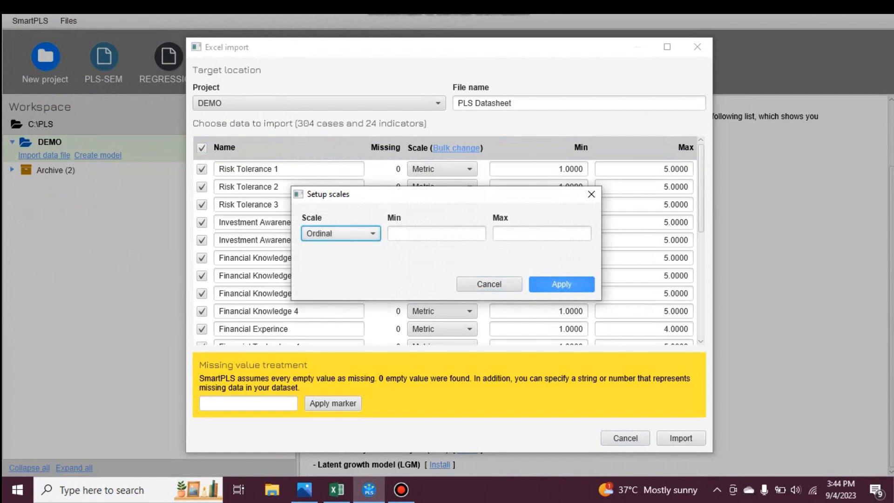
click(436, 233)
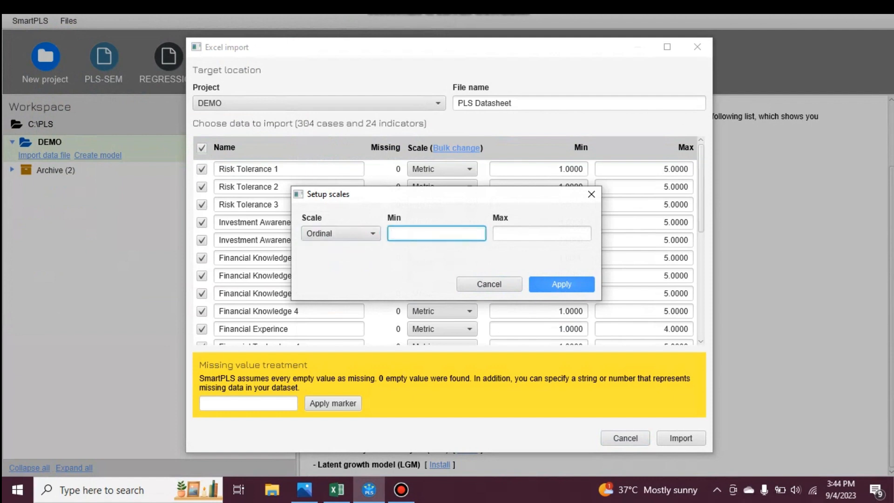
text(1)
click(542, 233)
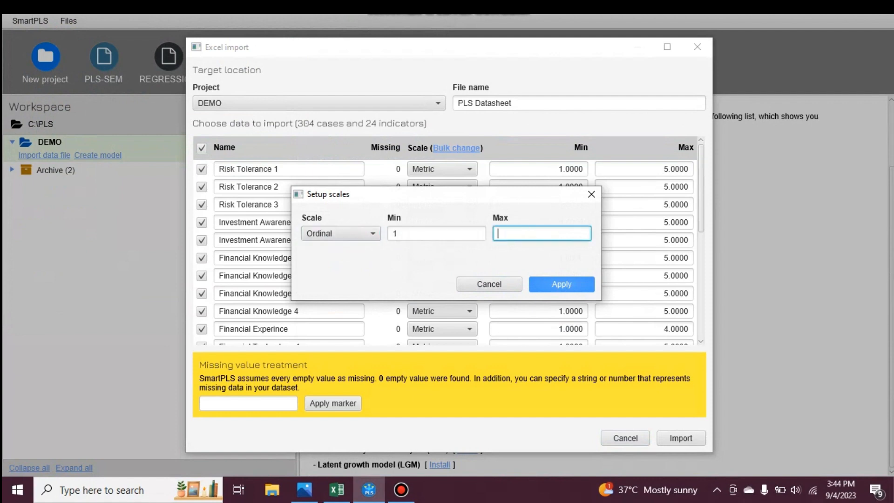
text(5)
key(Return)
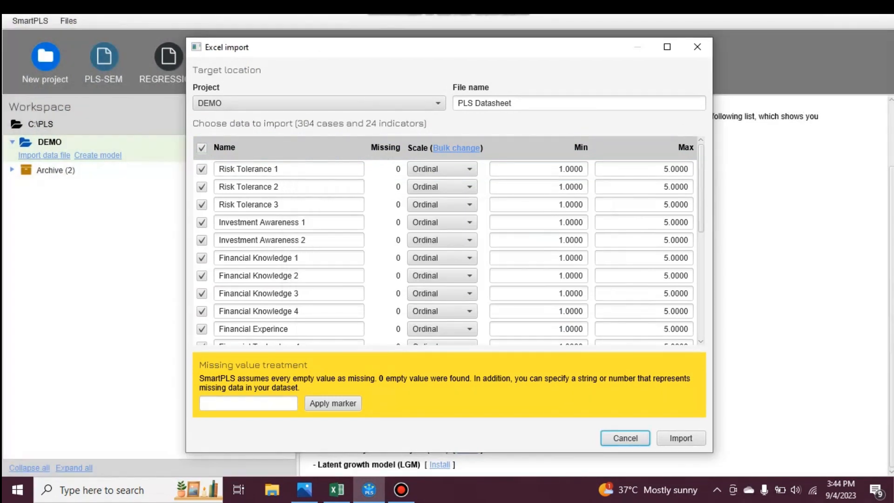
click(681, 437)
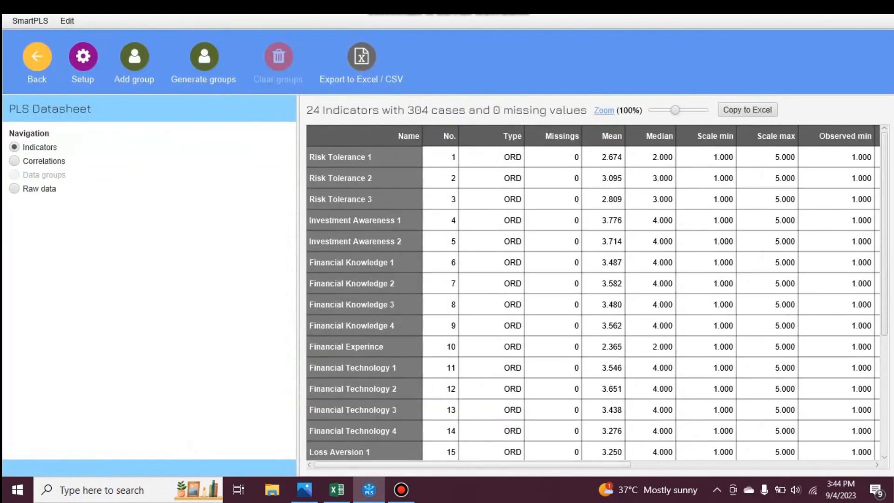
- Review the imported datasheet's indicator statistics and correlations, and return to the workspace
mouse_move(503, 465)
mouse_down()
mouse_move(744, 464)
mouse_move(502, 465)
mouse_up()
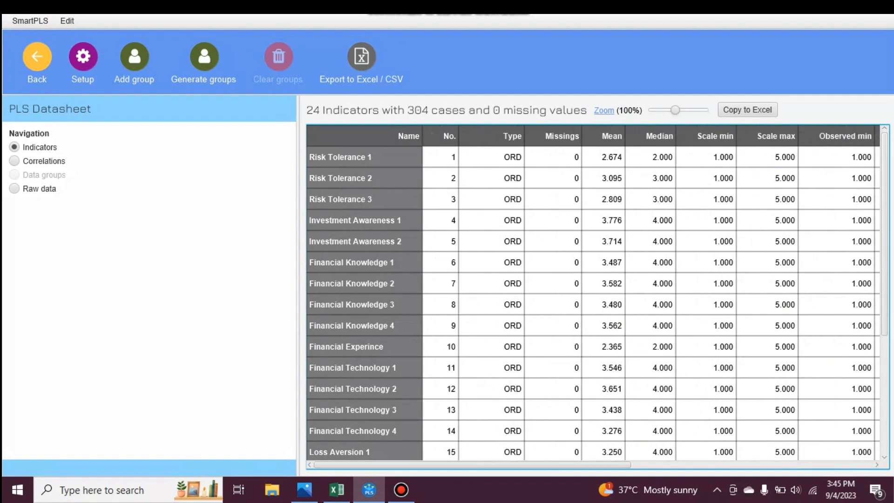
click(14, 160)
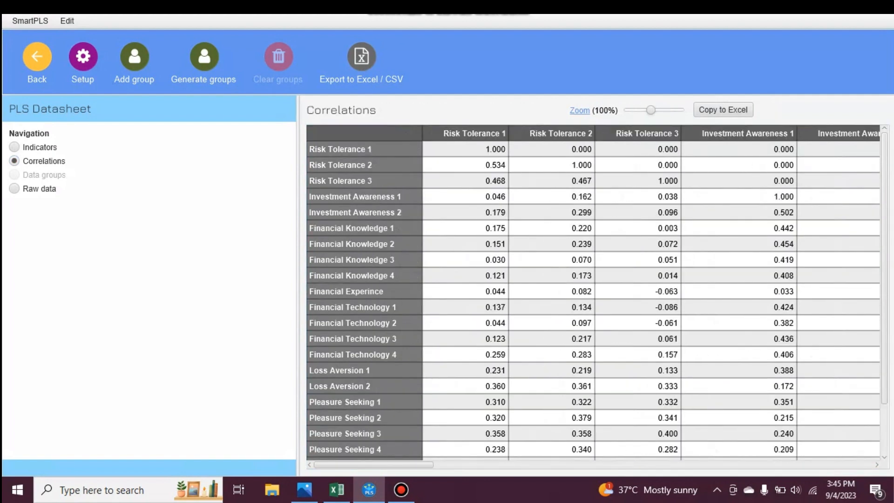
mouse_move(373, 465)
mouse_down()
mouse_move(696, 465)
mouse_move(373, 464)
mouse_up()
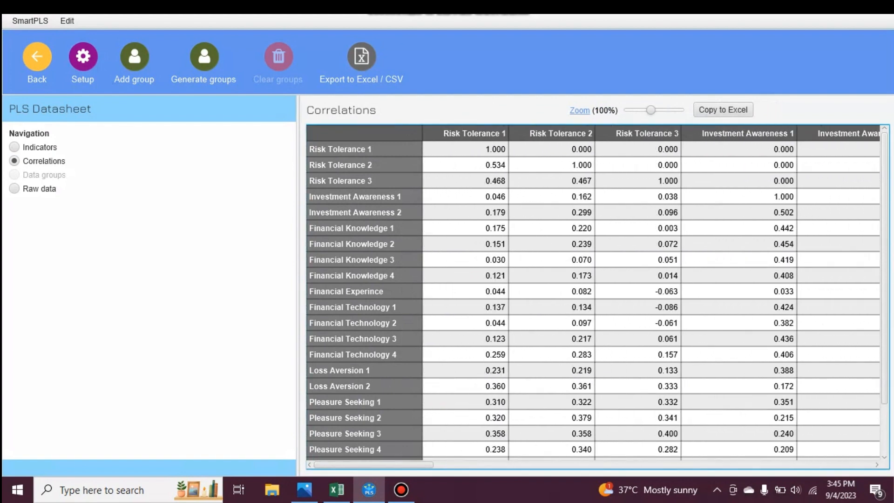
click(37, 57)
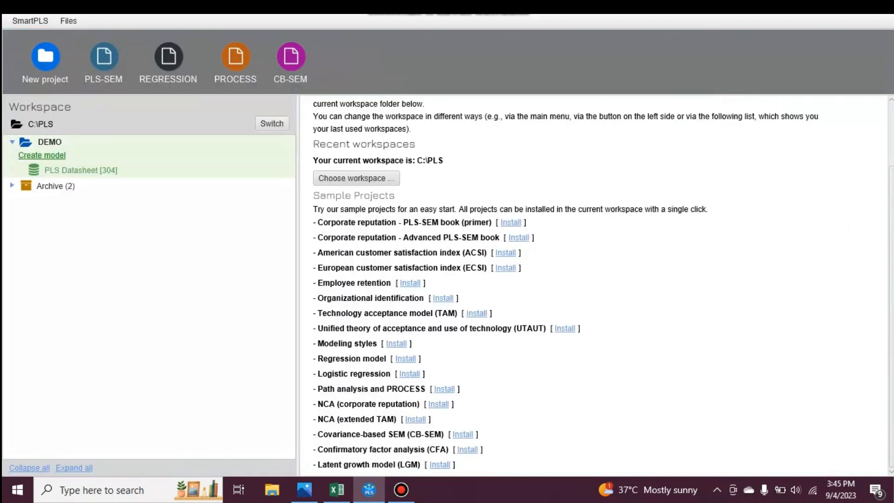
- Create a PLS-SEM model named ABC in the DEMO project
click(42, 155)
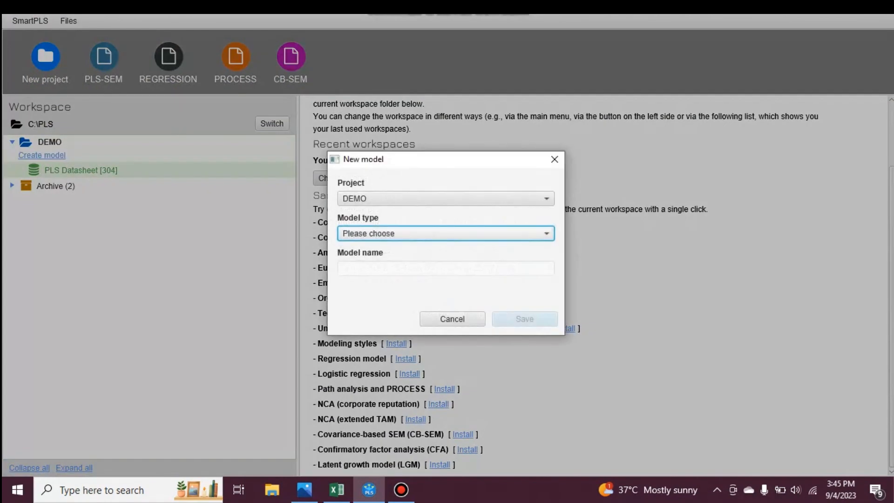
click(445, 233)
click(445, 249)
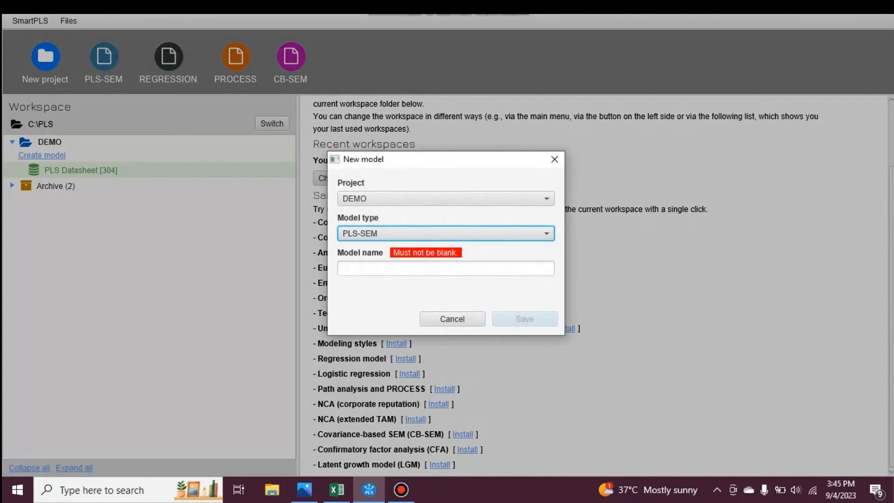
click(446, 268)
text(ABC)
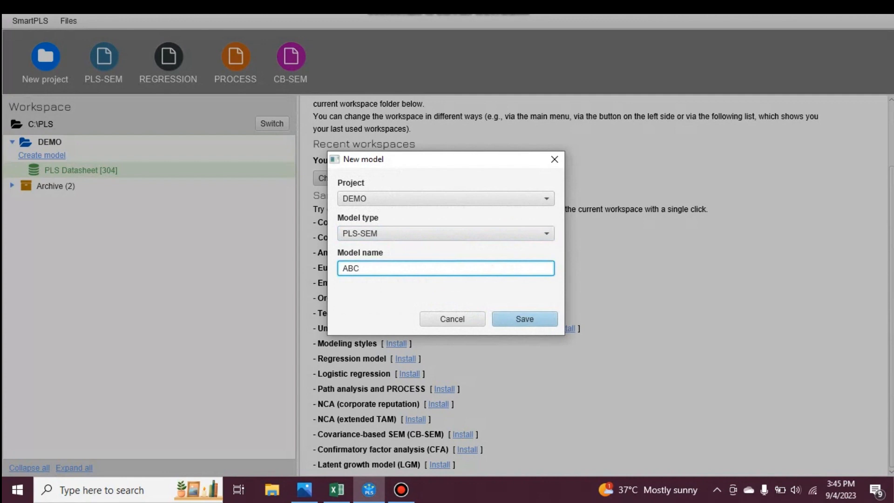
key(Return)
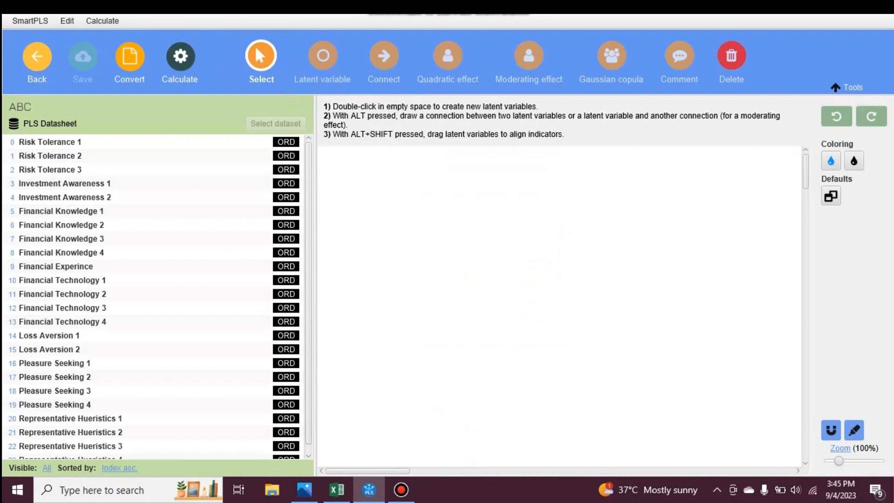
- Add a latent variable named IA near the upper edge of the model canvas, checking the framework image for the construct
double_click(403, 175)
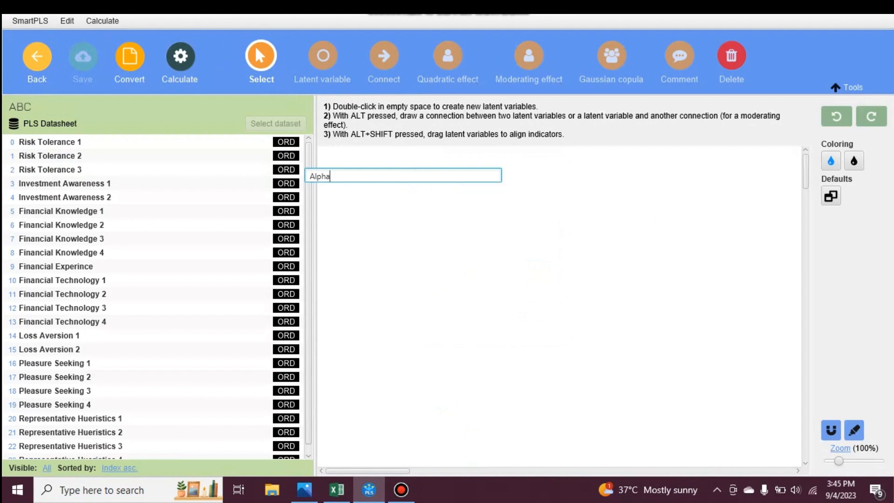
click(303, 489)
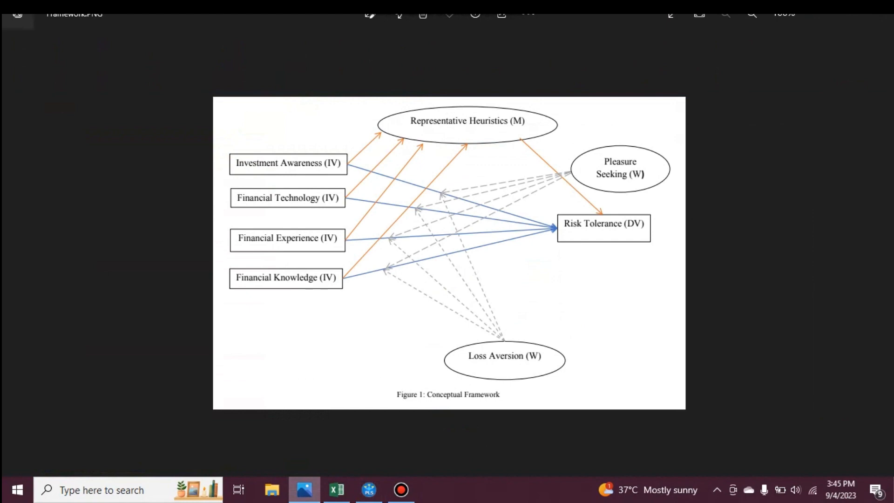
key(alt+Tab)
key(BackSpace)
key(BackSpace)
key(BackSpace)
key(BackSpace)
key(BackSpace)
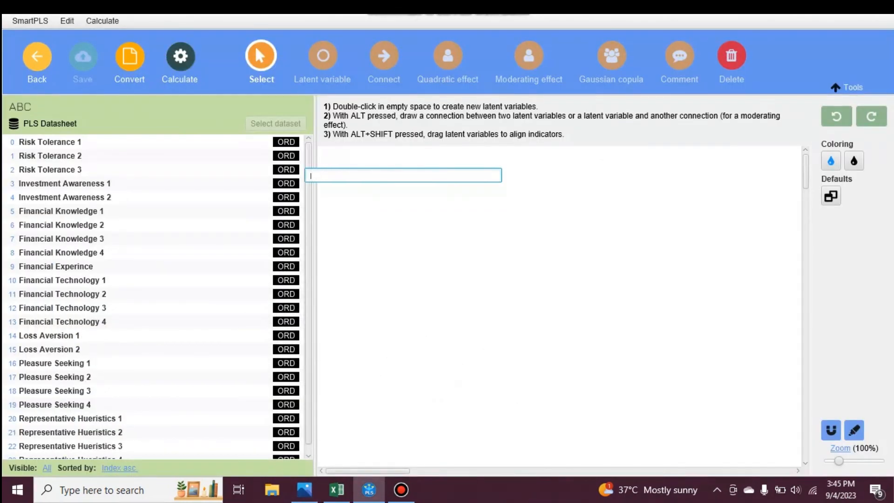
text(IA)
key(Return)
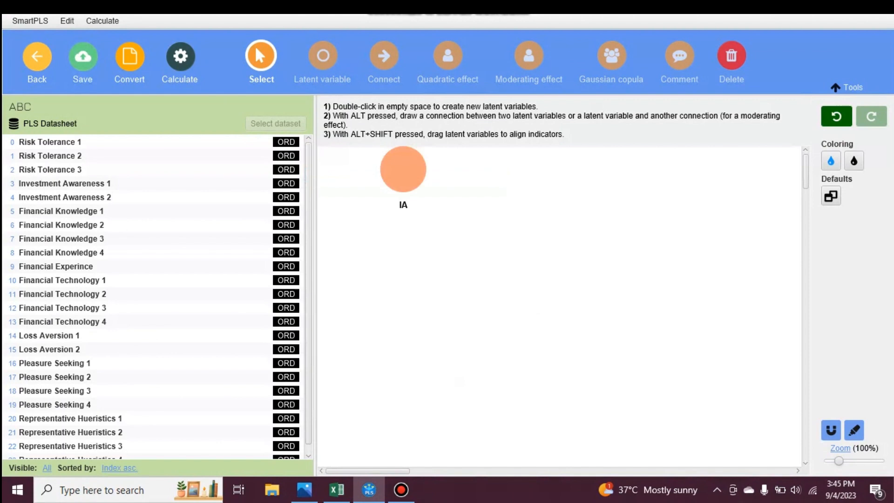
- Add a second latent variable named FT directly below IA
double_click(400, 231)
key(BackSpace)
key(BackSpace)
key(BackSpace)
key(BackSpace)
key(BackSpace)
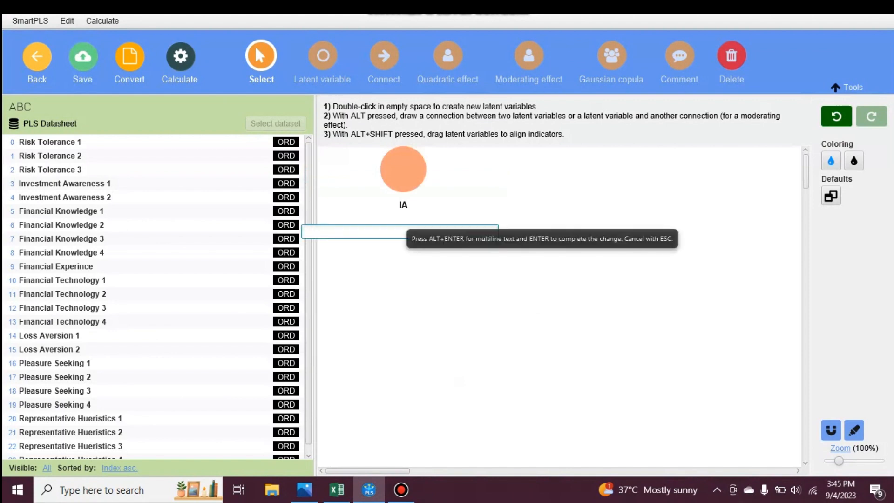
text(FT)
key(Return)
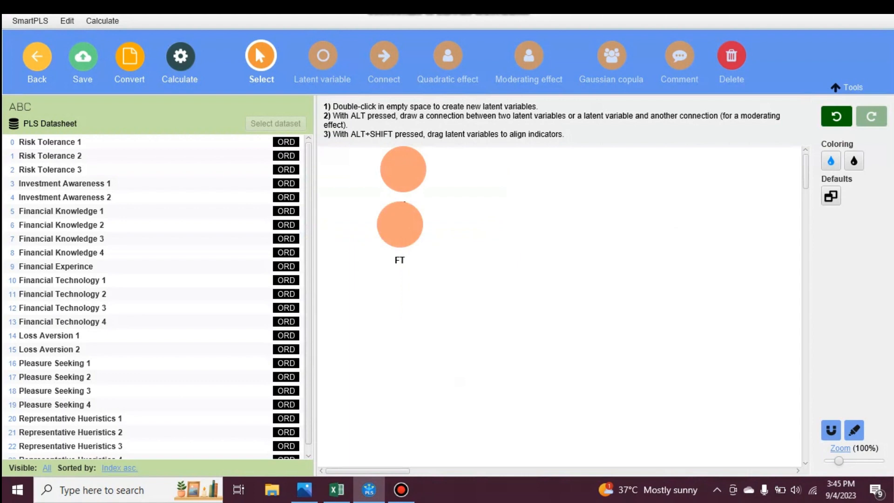
- Add a latent variable named FE directly below FT
double_click(400, 287)
key(BackSpace)
key(BackSpace)
key(BackSpace)
key(BackSpace)
key(BackSpace)
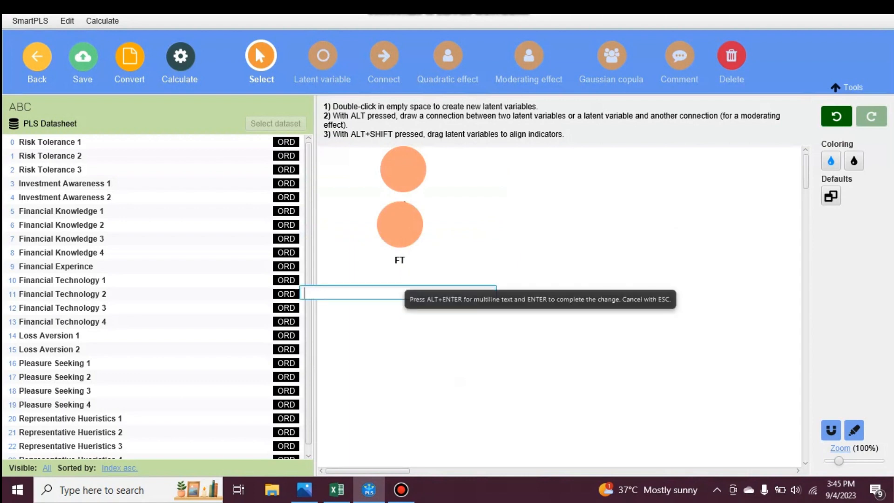
text(FE)
key(Return)
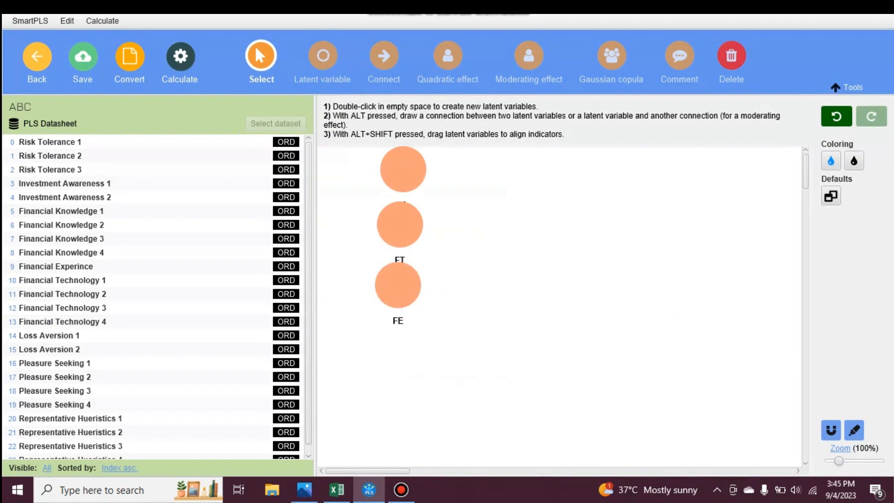
- Add a latent variable named FK directly below FE, replacing the default name
double_click(397, 363)
text(\\\)
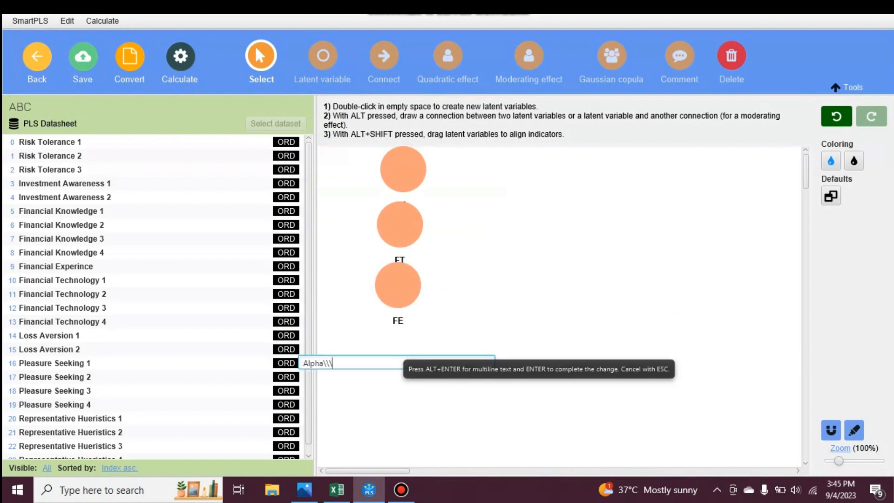
key(BackSpace)
key(BackSpace)
key(BackSpace)
key(BackSpace)
key(BackSpace)
key(BackSpace)
key(BackSpace)
key(BackSpace)
text(FK)
key(Return)
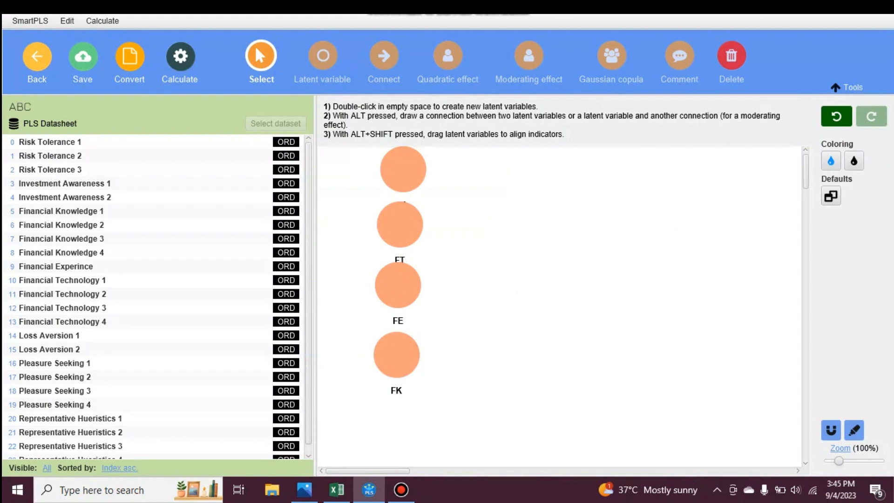
- Add a latent variable named RT on the far side of the canvas, across from the FT and FE column
double_click(712, 266)
key(BackSpace)
key(BackSpace)
key(BackSpace)
key(BackSpace)
key(BackSpace)
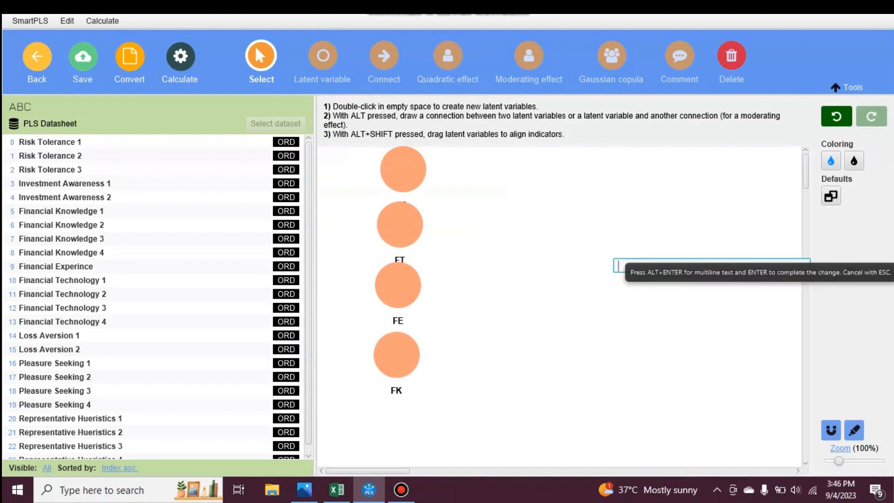
text(RT)
key(Return)
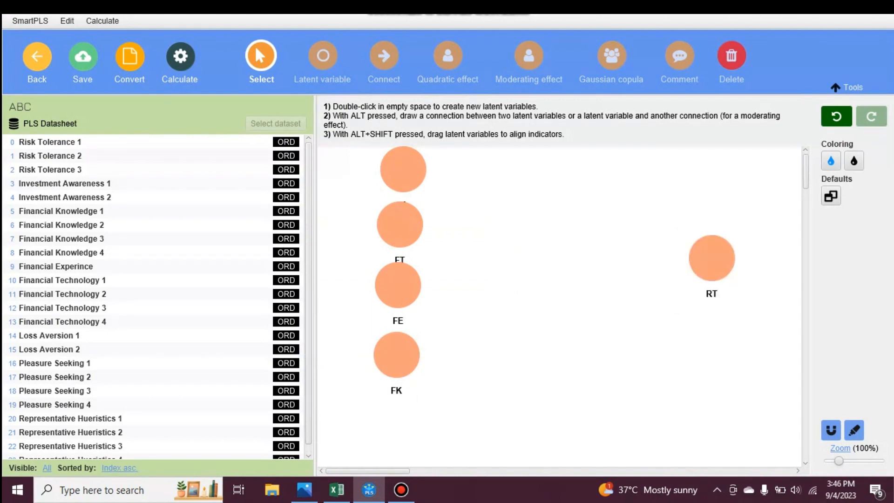
- Add a latent variable named RH near the canvas's upper edge, between the IA column and RT
double_click(558, 168)
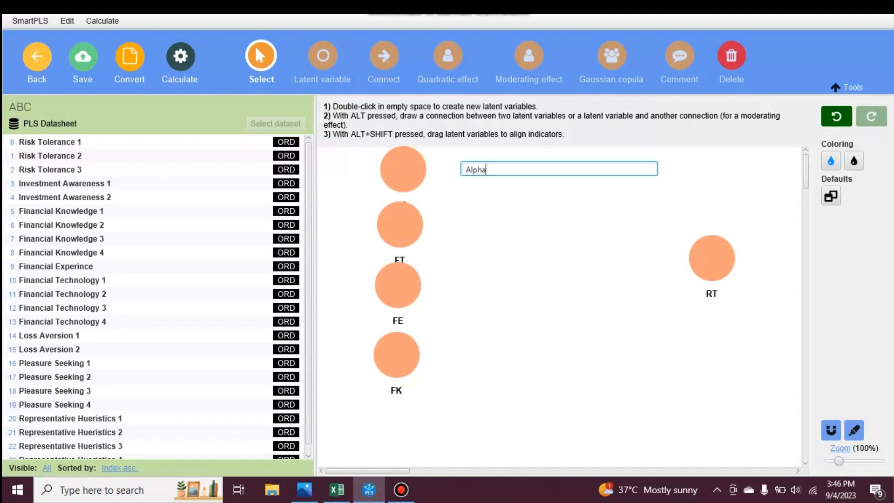
key(BackSpace)
key(BackSpace)
key(BackSpace)
key(BackSpace)
key(BackSpace)
text(R)
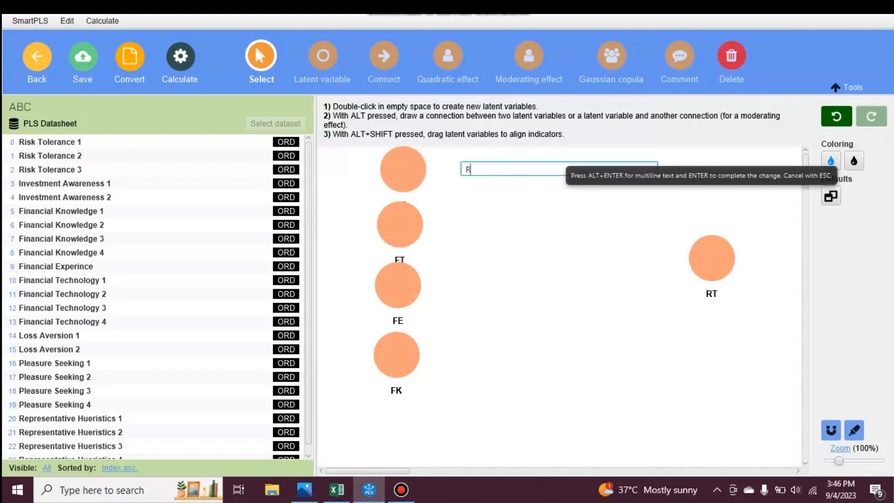
text(H)
key(Return)
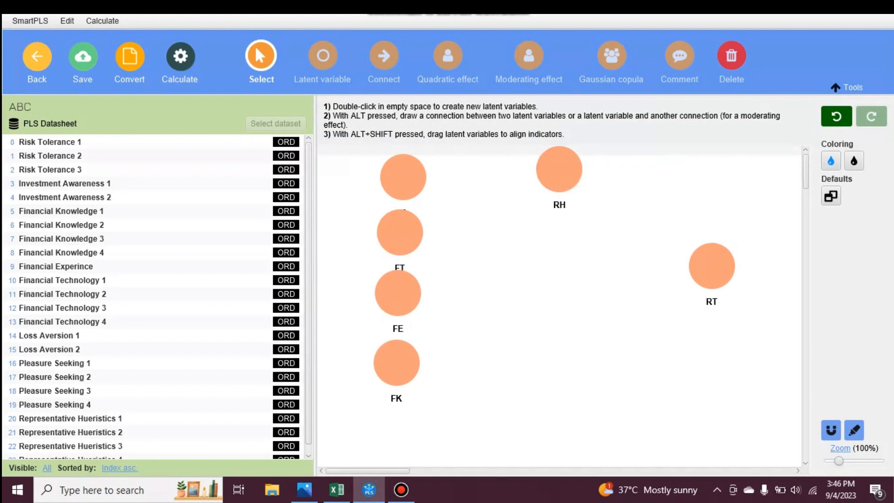
- Add a latent variable named PS just above RT, beside RH
double_click(618, 187)
key(BackSpace)
key(BackSpace)
key(BackSpace)
key(BackSpace)
key(BackSpace)
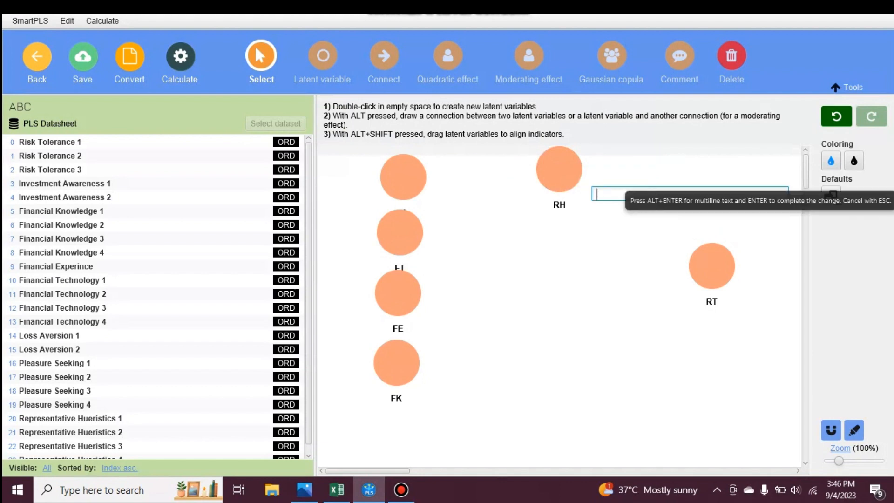
text(PS)
key(Return)
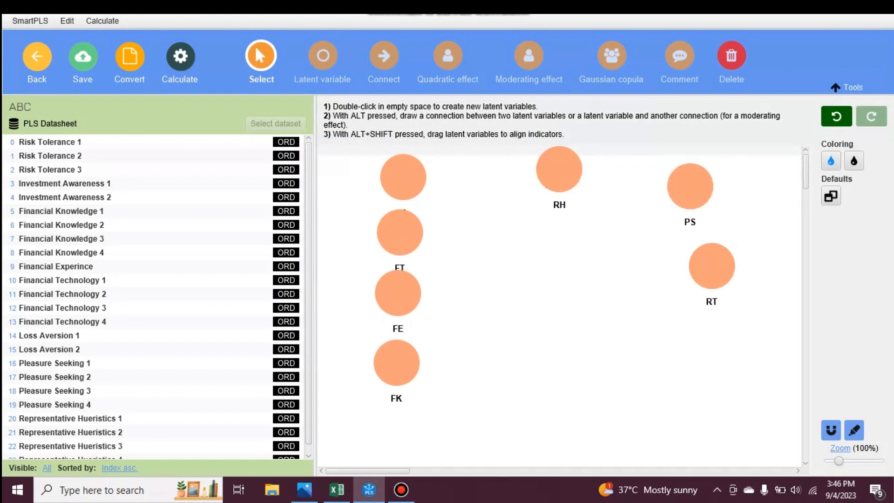
- Add a latent variable named LA below RT, roughly level with FK
double_click(649, 387)
key(BackSpace)
key(BackSpace)
key(BackSpace)
key(BackSpace)
key(BackSpace)
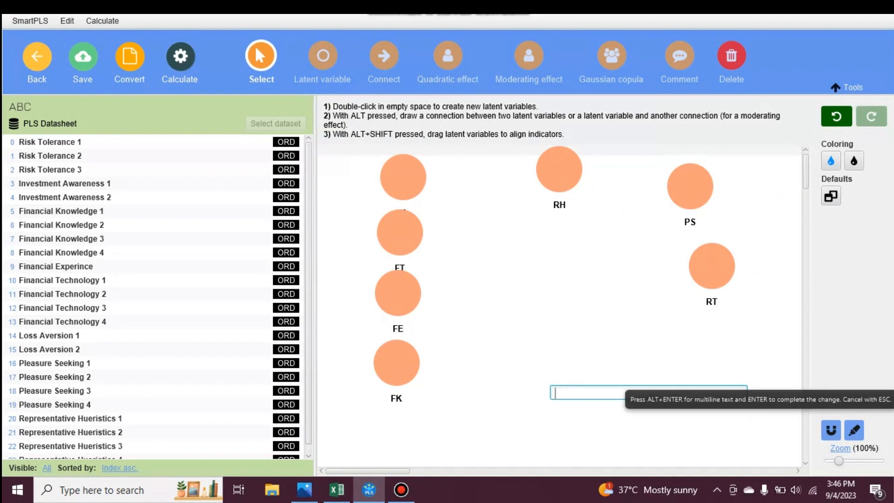
text(LA)
key(Return)
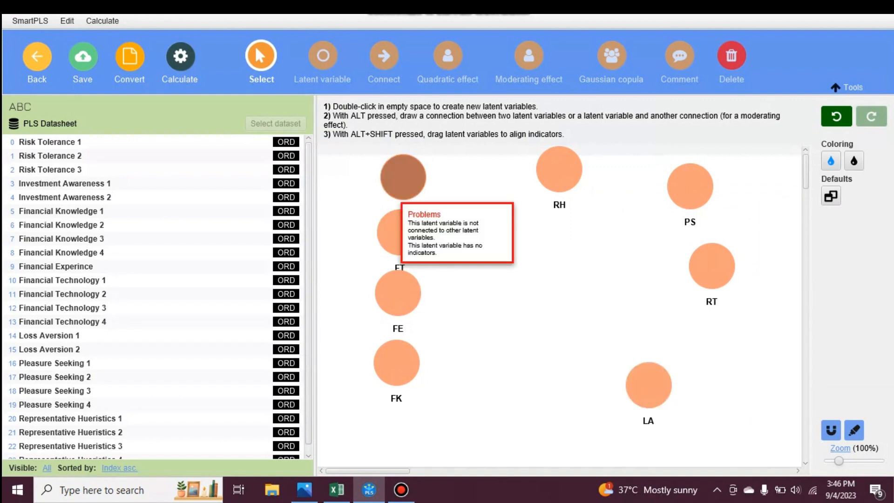
- Rearrange IA, FT, FE and FK into one aligned vertical column with enough spacing to show every label
drag(401, 232, 412, 232)
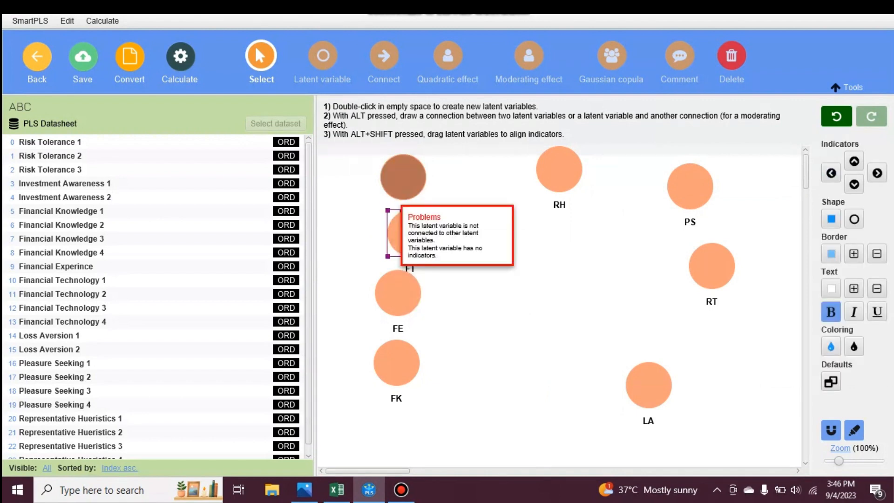
click(398, 194)
drag(387, 377, 409, 423)
drag(396, 309, 418, 359)
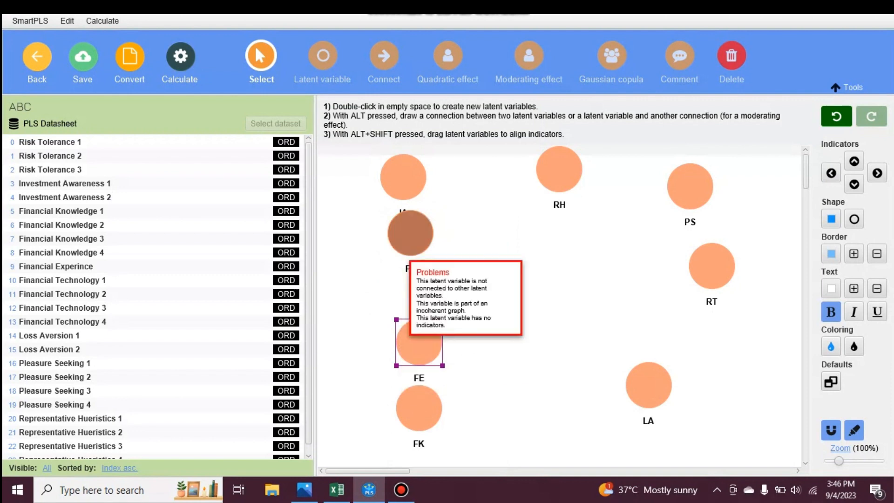
drag(410, 233, 419, 273)
drag(404, 195, 420, 213)
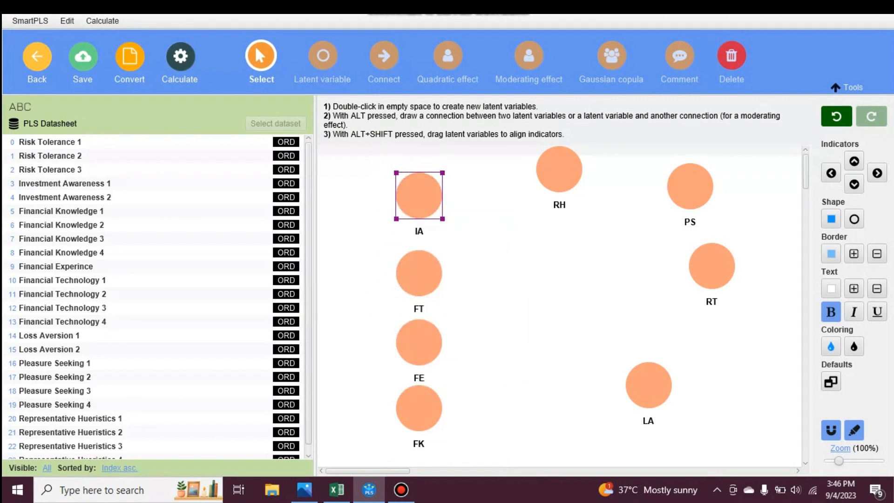
- Assign the indicators Investment Awareness 1 and 2 to the latent variable IA
click(65, 184)
shift+click(64, 197)
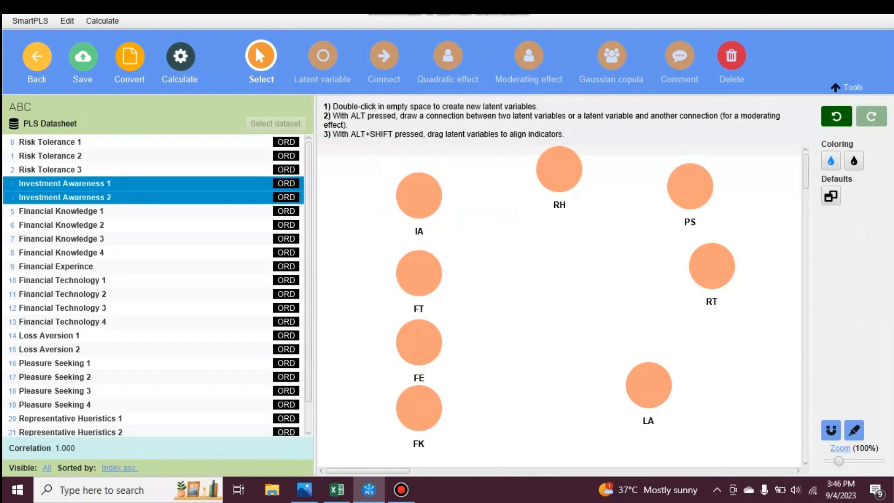
drag(65, 198, 420, 192)
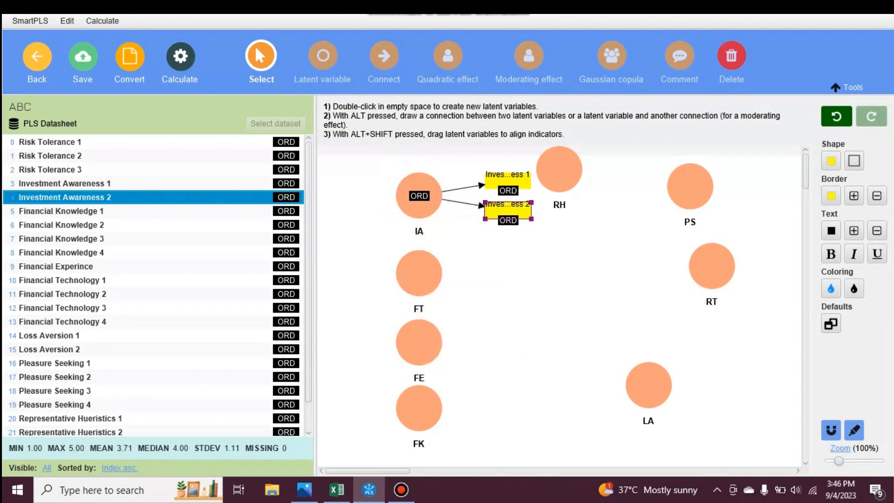
- Assign the indicators Financial Technology 1 to 4 to the latent variable FT
click(62, 280)
key(shift+Down)
key(shift+Down)
key(shift+Down)
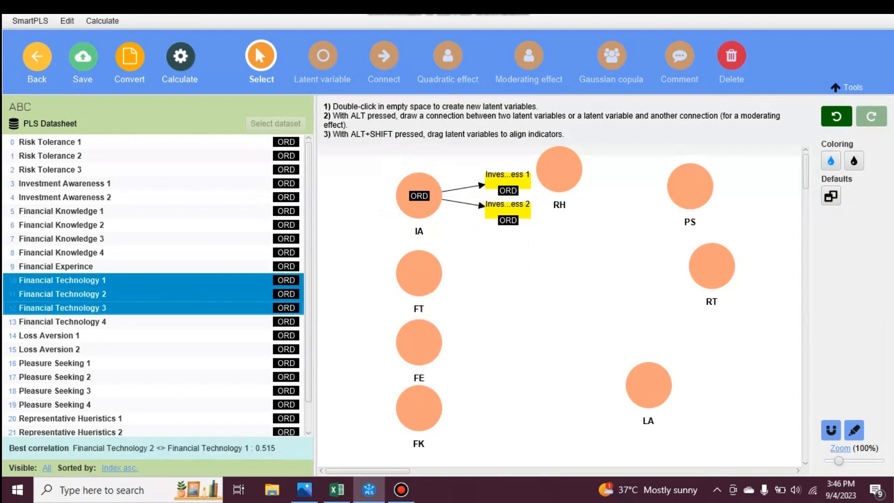
drag(62, 322, 419, 273)
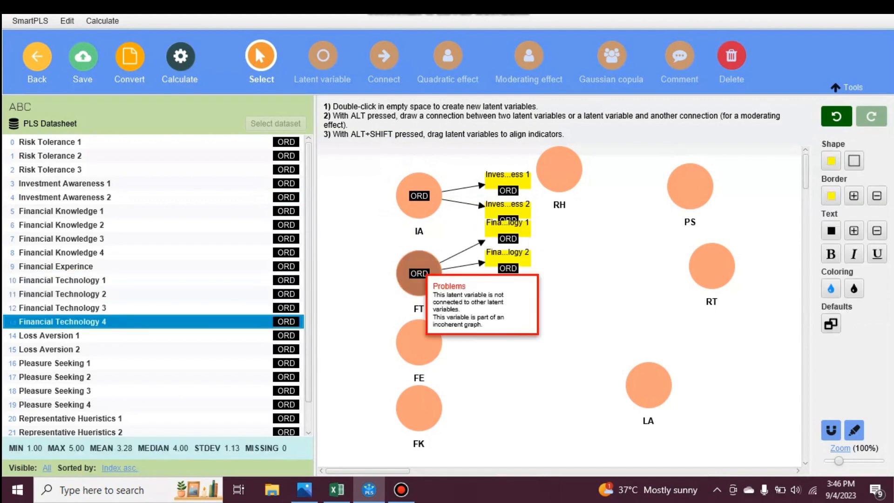
- Assign the Financial Experince indicator to FE and the indicators Financial Knowledge 1 to 4 to FK
click(56, 266)
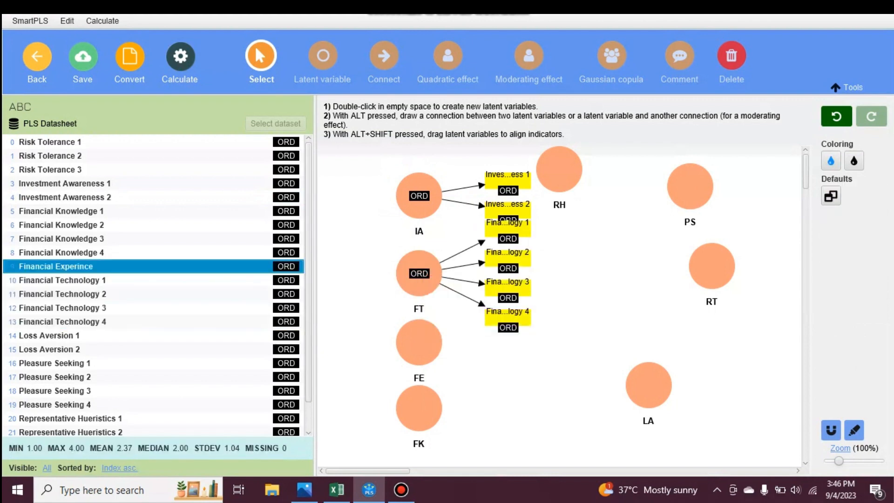
drag(56, 266, 419, 342)
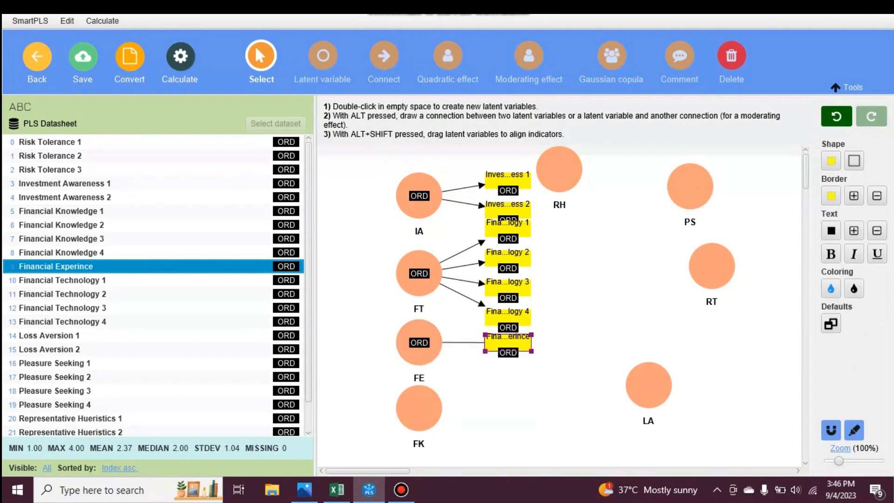
click(61, 211)
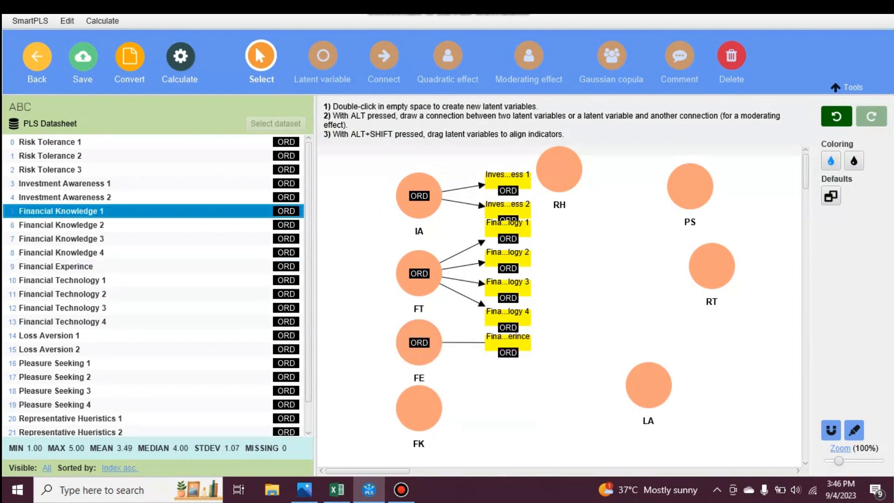
key(shift+Down)
key(shift+Down)
key(shift+Down)
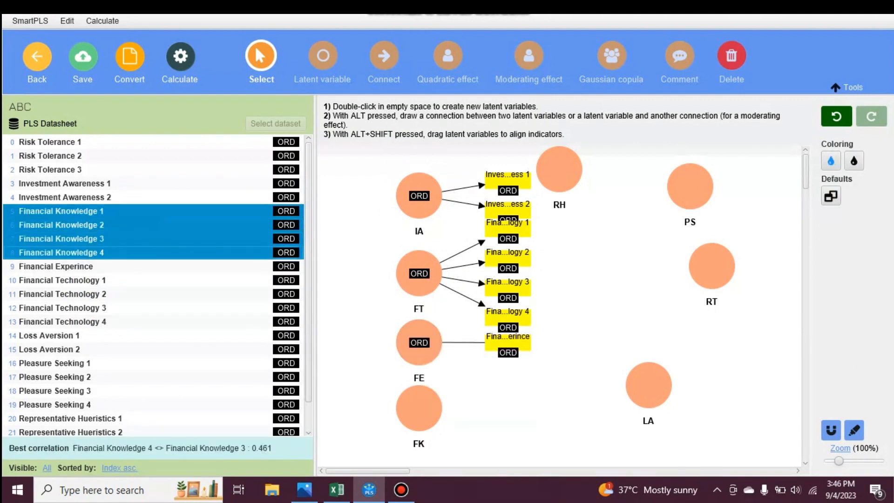
drag(419, 408, 419, 408)
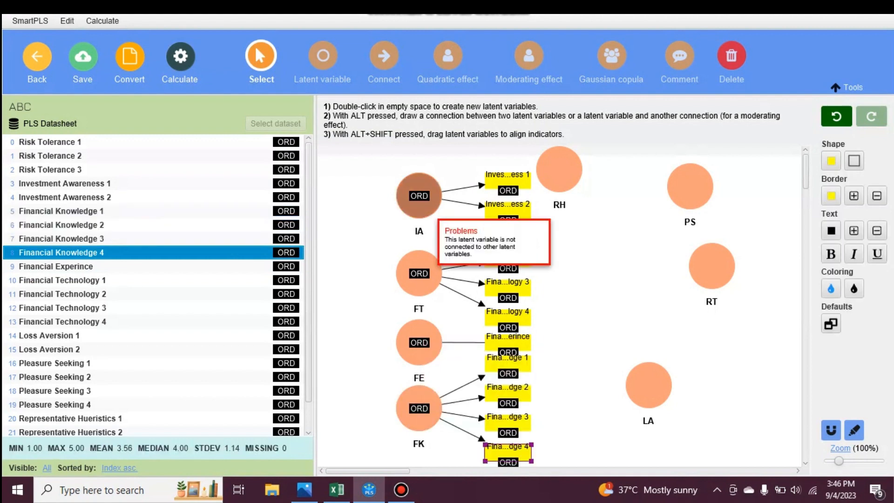
- Align the indicators of IA, FT, FE and FK to the left side of their latent variables
click(419, 205)
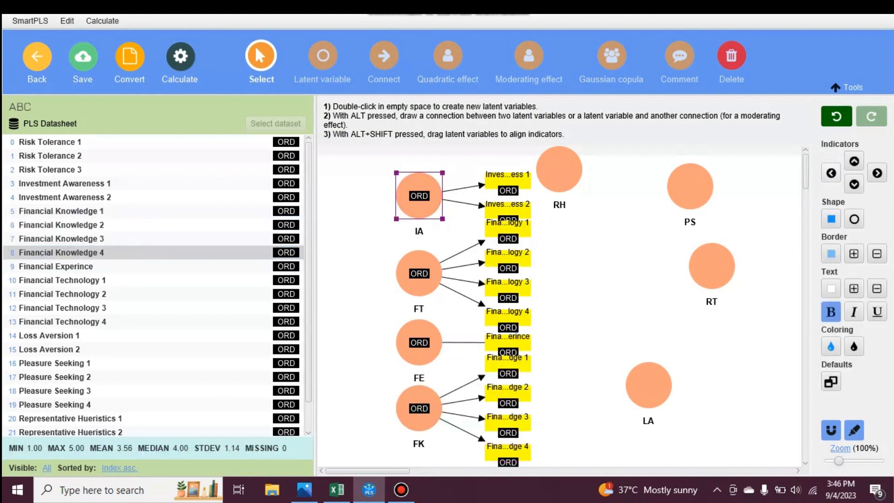
click(830, 173)
click(419, 273)
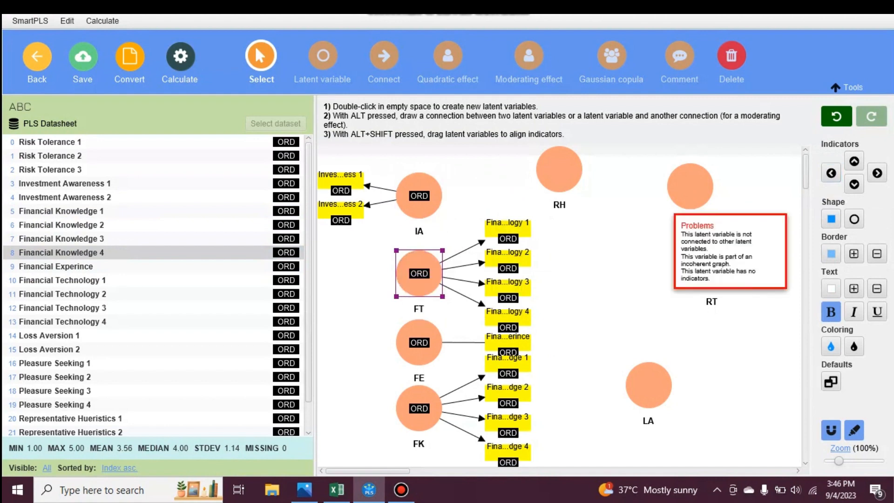
click(830, 173)
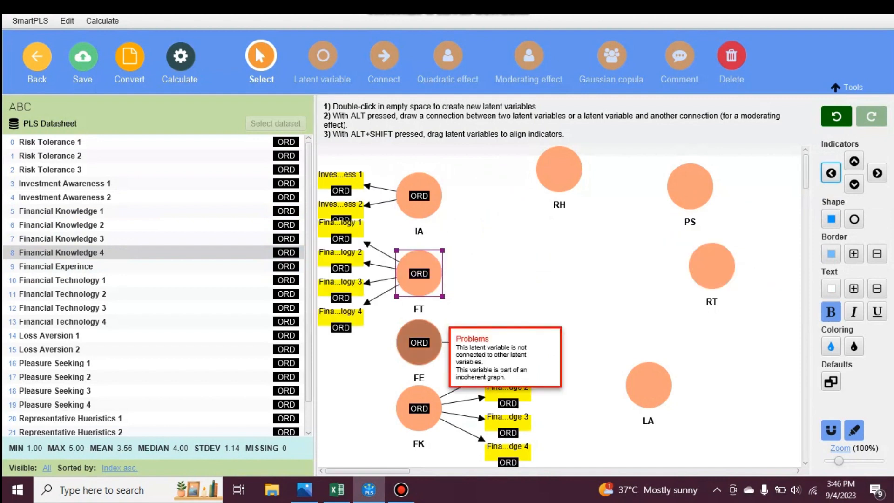
click(419, 343)
click(830, 173)
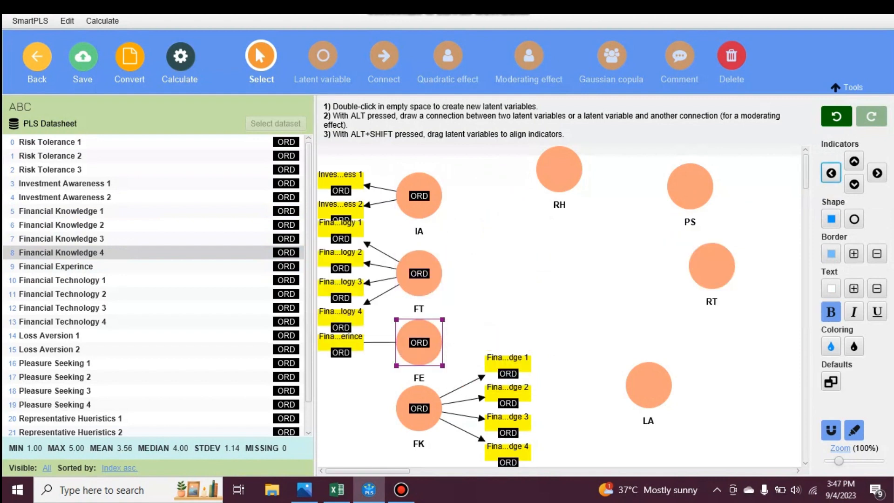
click(419, 408)
click(831, 173)
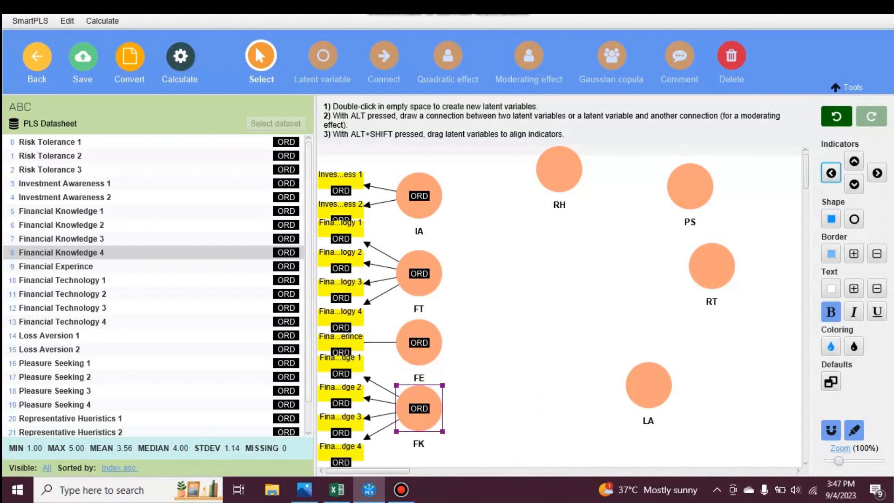
- Assign the indicators Risk Tolerance 1 to 3 to the latent variable RT
click(50, 142)
key(shift+Down)
key(shift+Down)
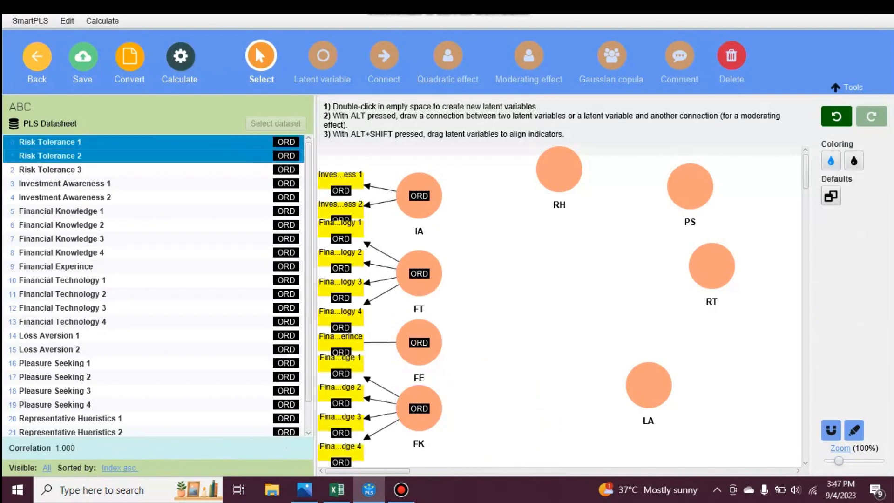
drag(49, 170, 713, 267)
- Assign the indicators Loss Aversion 1 and 2 to the latent variable LA
click(49, 335)
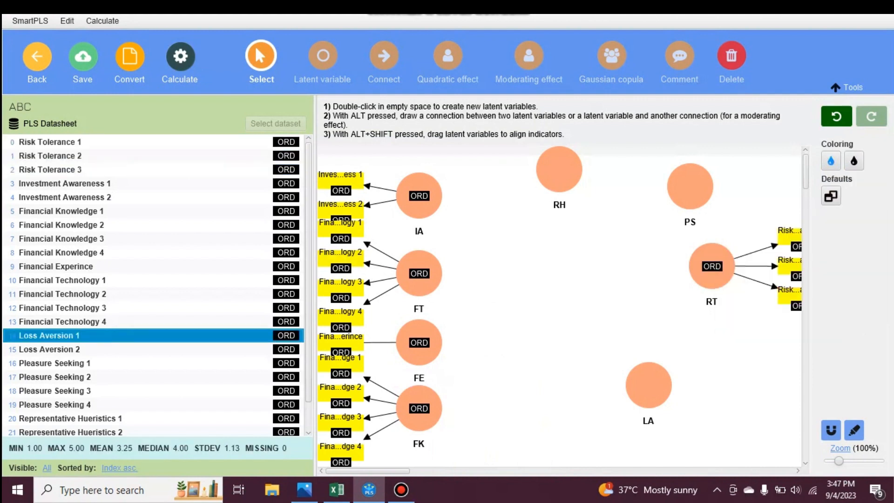
key(shift+Down)
drag(50, 349, 648, 385)
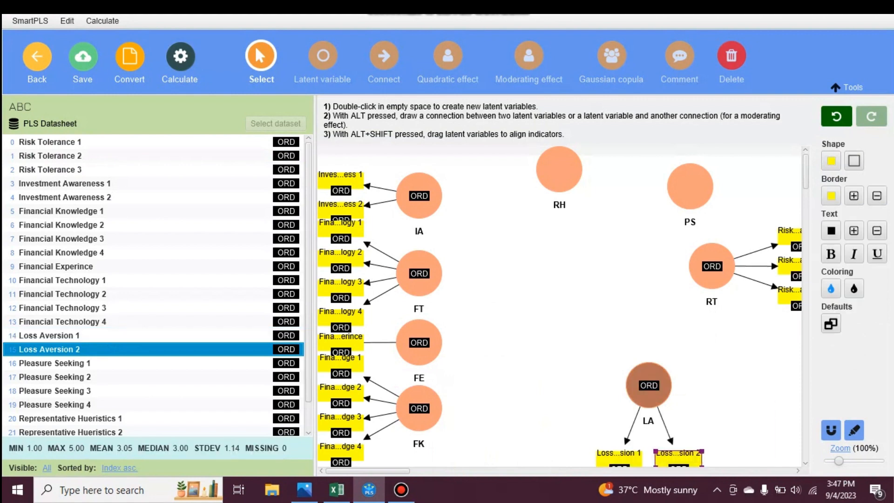
- Assign the indicators Pleasure Seeking 1 to 4 to the latent variable PS
click(54, 363)
key(shift+Down)
key(shift+Down)
key(shift+Down)
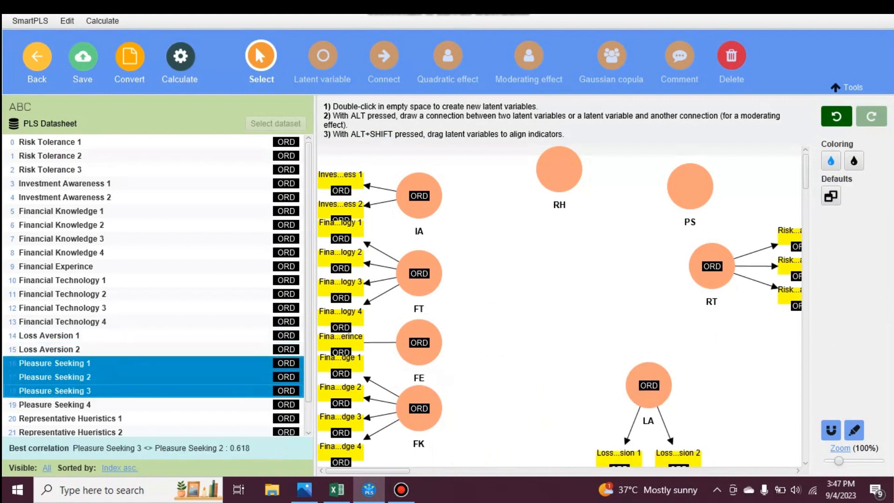
drag(55, 390, 690, 186)
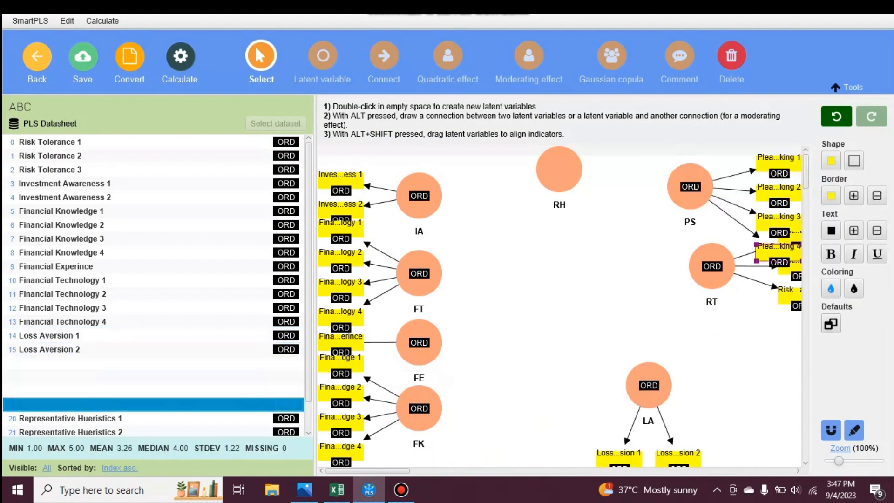
- Assign the indicators Representative Hueristics 1 to 4 to the latent variable RH
drag(308, 297, 308, 328)
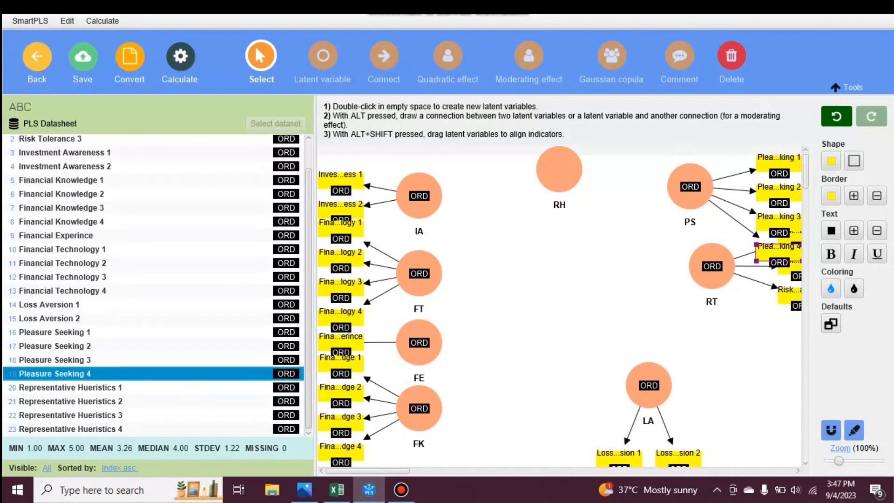
click(70, 387)
key(shift+Down)
key(shift+Down)
key(shift+Down)
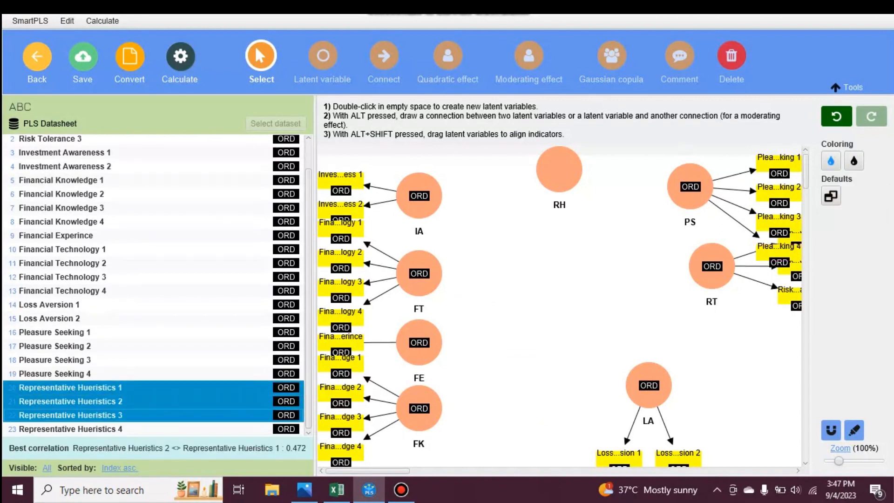
drag(71, 387, 559, 168)
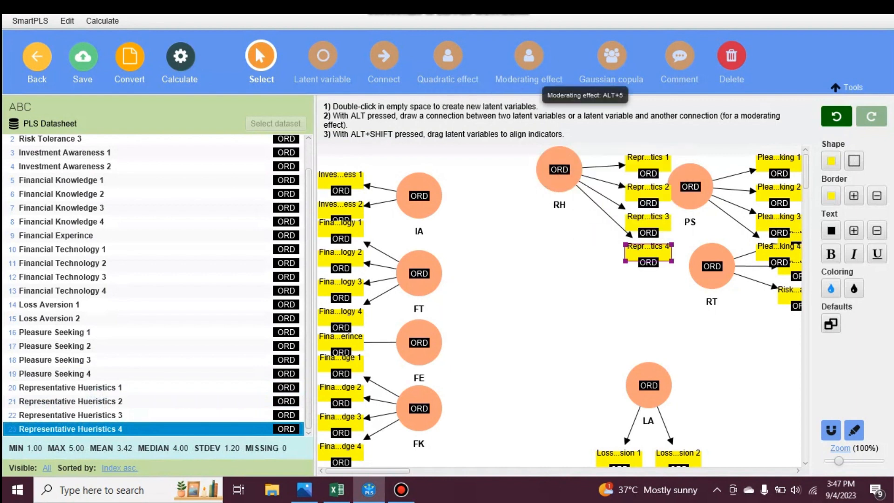
- Draw structural paths from IA, FT, FE and FK to the latent variable RT
click(384, 56)
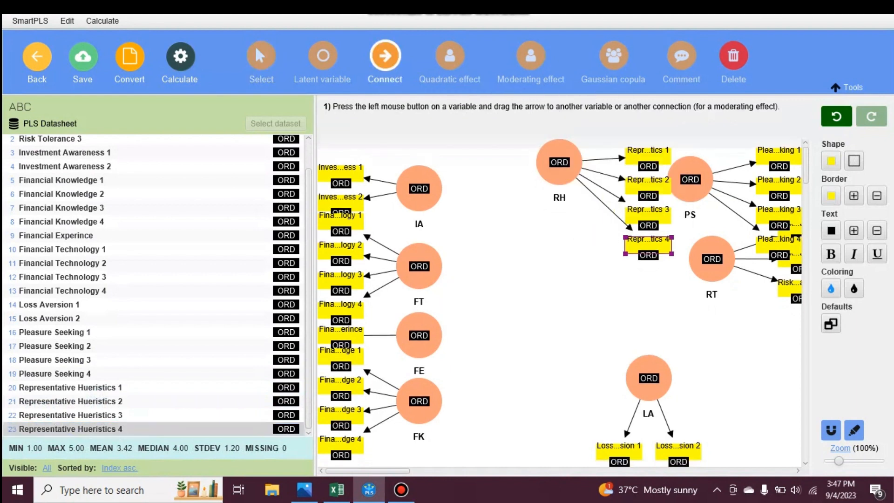
drag(419, 187, 708, 257)
drag(419, 266, 711, 258)
drag(419, 336, 711, 258)
drag(419, 401, 711, 258)
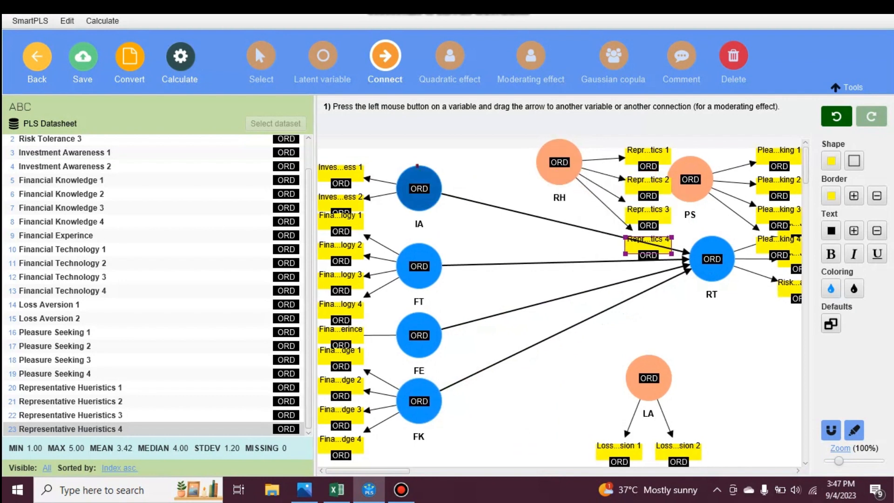
- Draw structural paths from IA, FT, FE and FK to RH, and from RH to RT
drag(419, 188, 558, 162)
drag(419, 266, 559, 162)
drag(419, 335, 558, 162)
drag(419, 401, 558, 162)
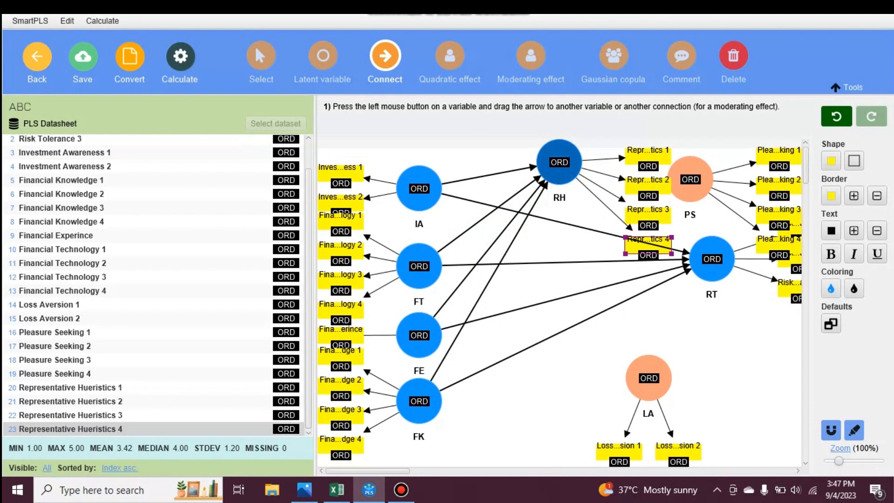
mouse_move(559, 162)
mouse_down()
mouse_move(630, 227)
mouse_move(694, 246)
mouse_up()
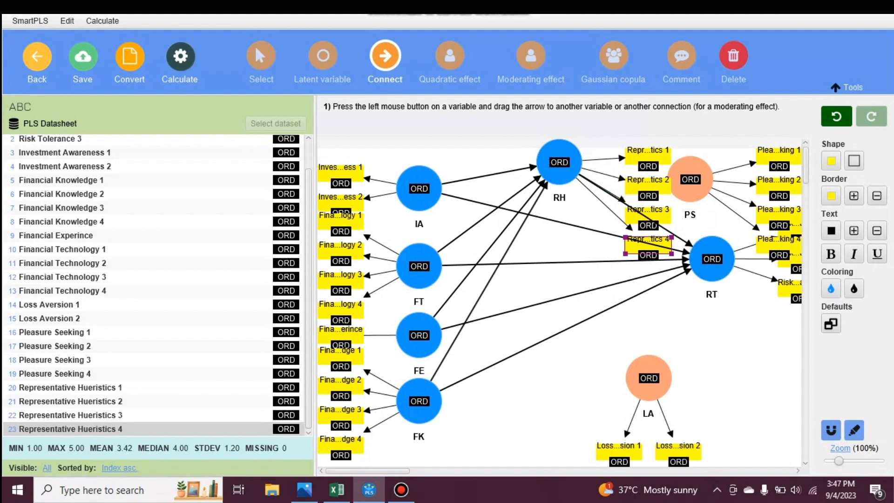
- Align the indicators of RH above the latent variable
click(255, 46)
click(559, 171)
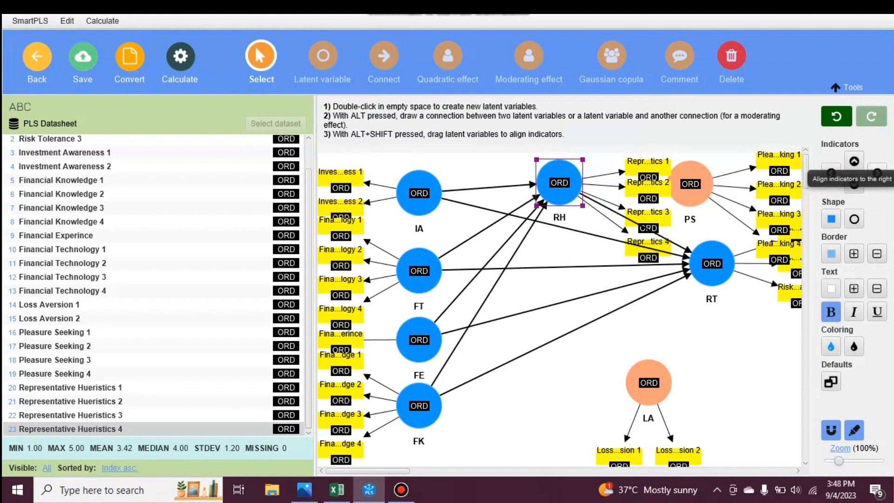
click(854, 161)
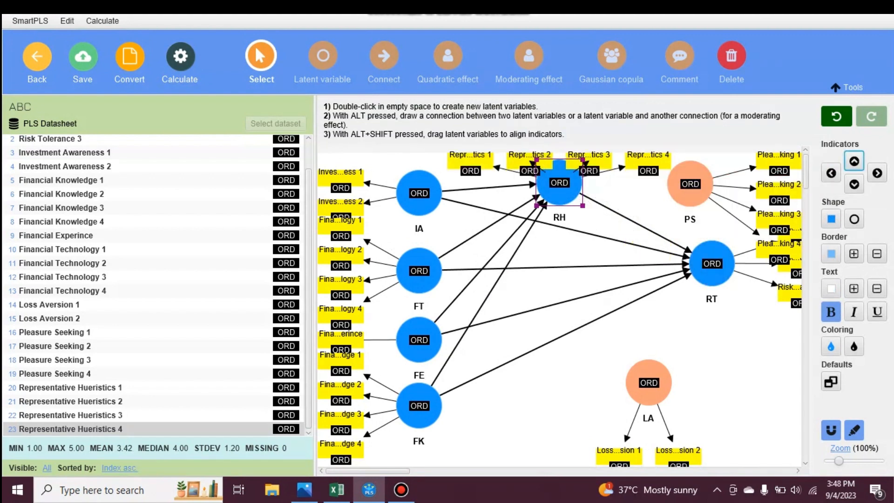
- Add PS and LA as moderators on each of the paths from IA, FT, FE and FK to RT
click(384, 56)
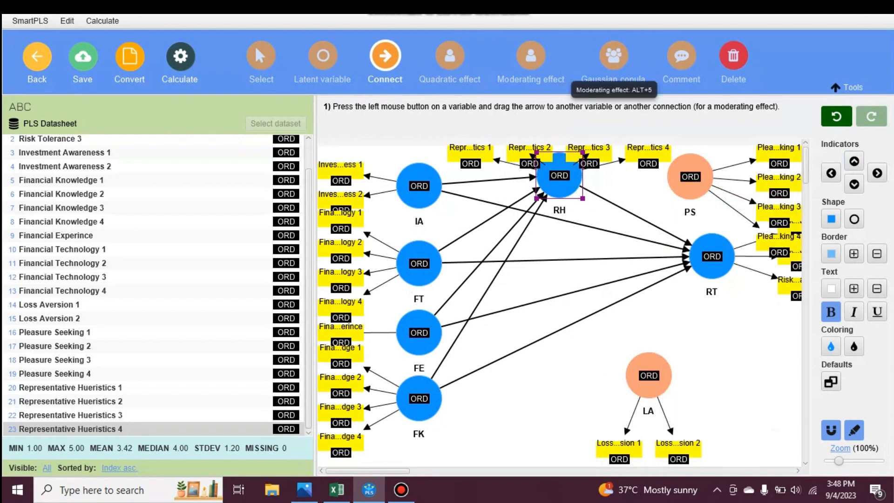
click(530, 58)
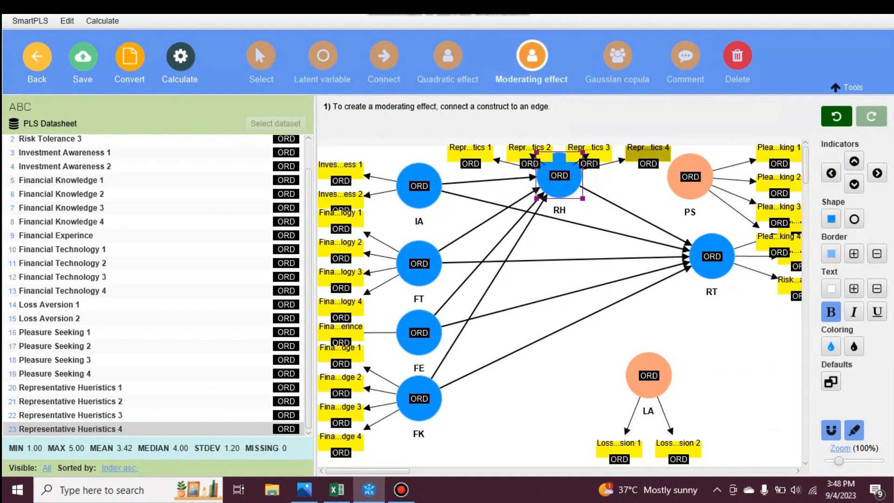
drag(673, 191, 578, 225)
drag(678, 188, 563, 260)
drag(674, 190, 564, 294)
drag(673, 190, 564, 326)
drag(648, 375, 564, 259)
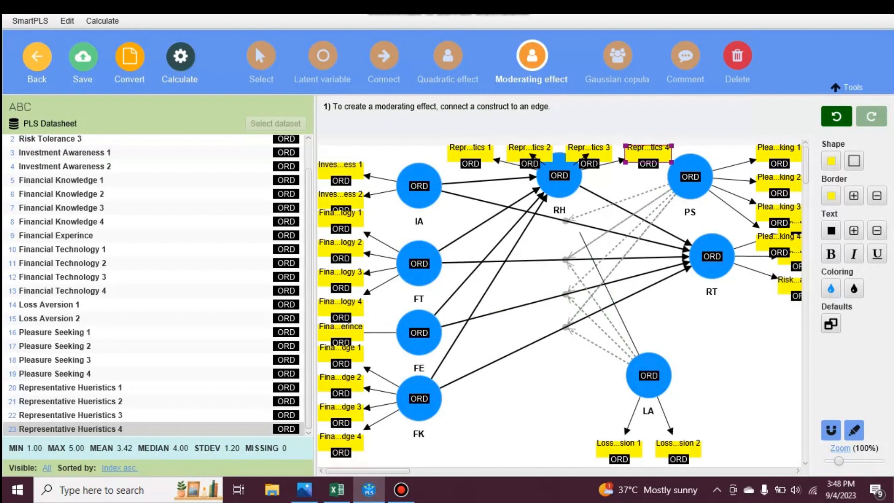
drag(648, 375, 566, 220)
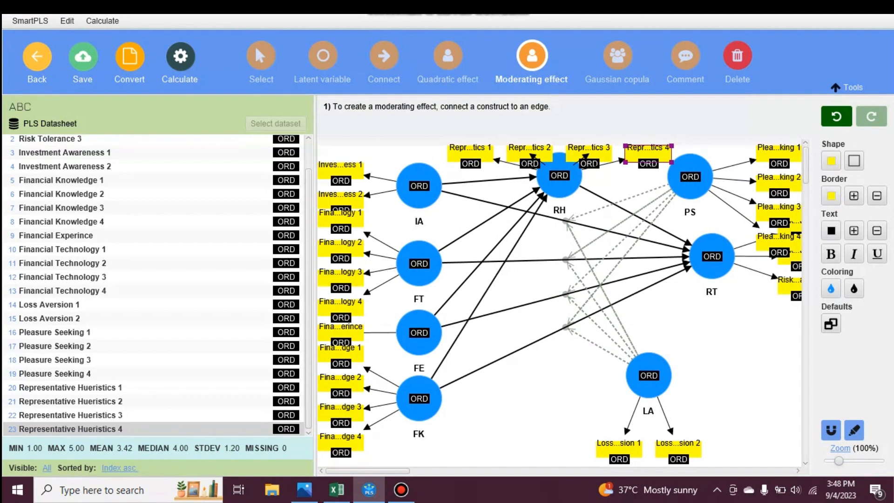
- Run the PLS-SEM algorithm with the Path weighting scheme, standardized results and default initial weights
click(180, 56)
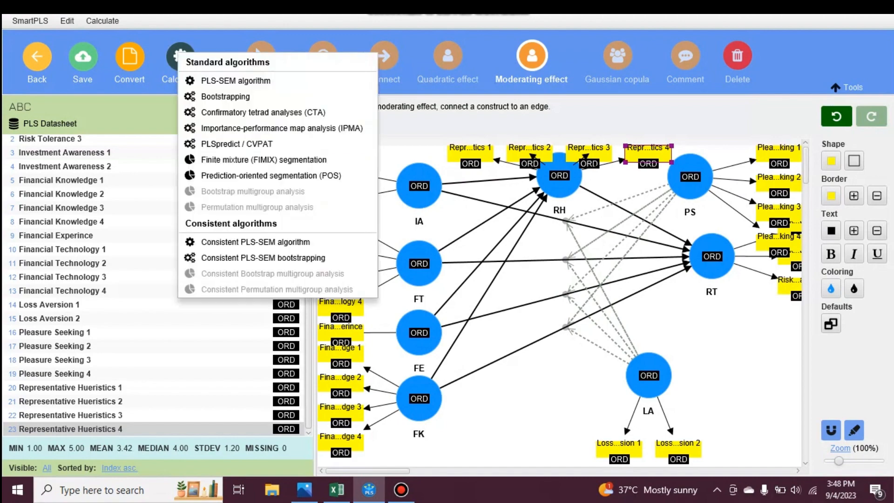
click(235, 81)
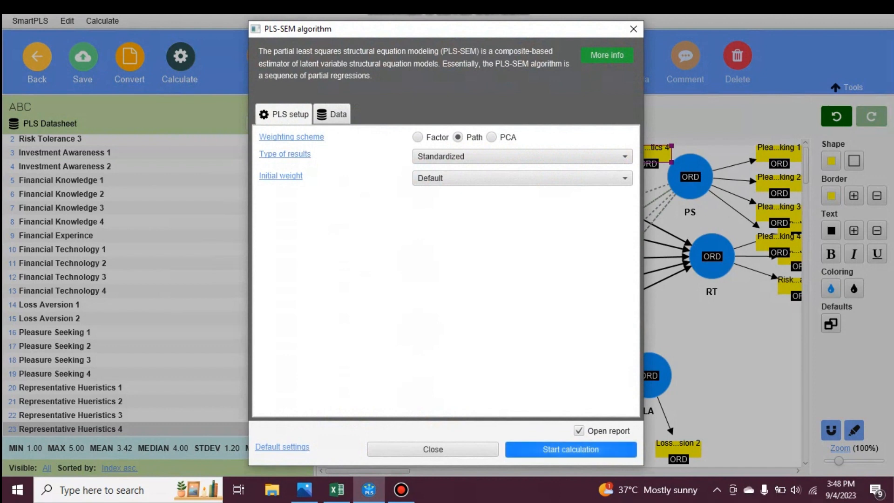
key(Return)
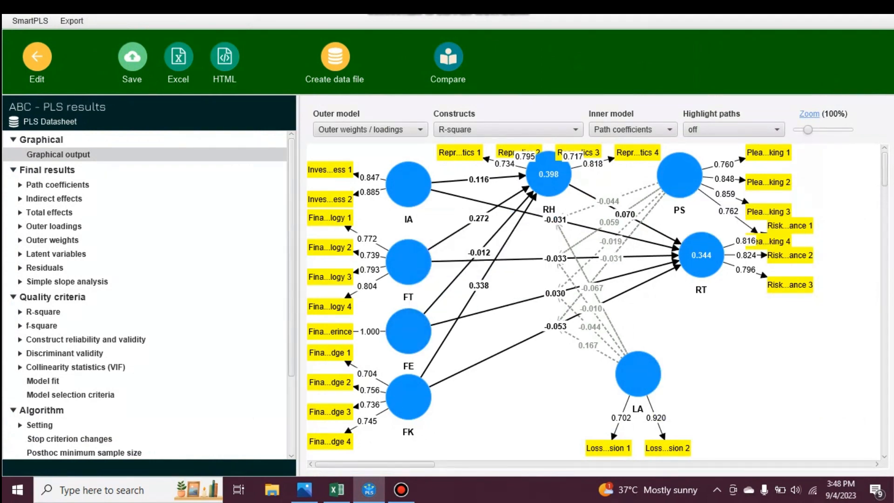
- Examine the path coefficients, indirect effects, total effects and outer loadings in the results report
click(57, 184)
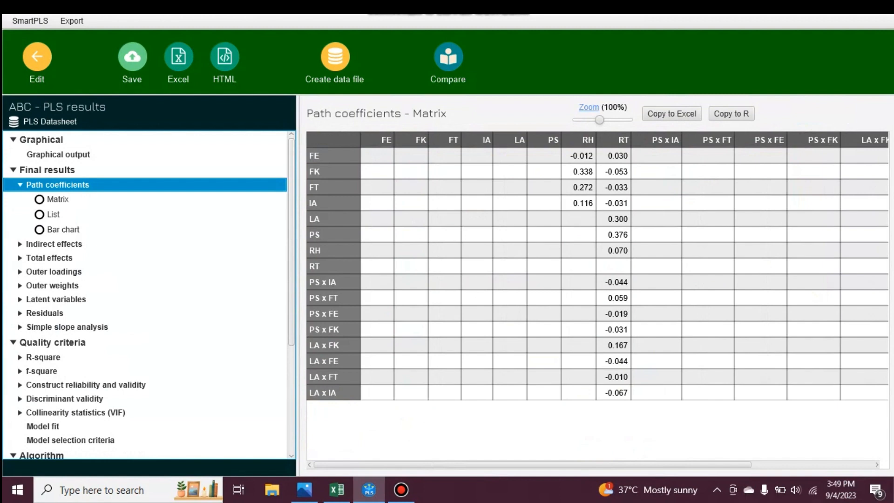
click(54, 244)
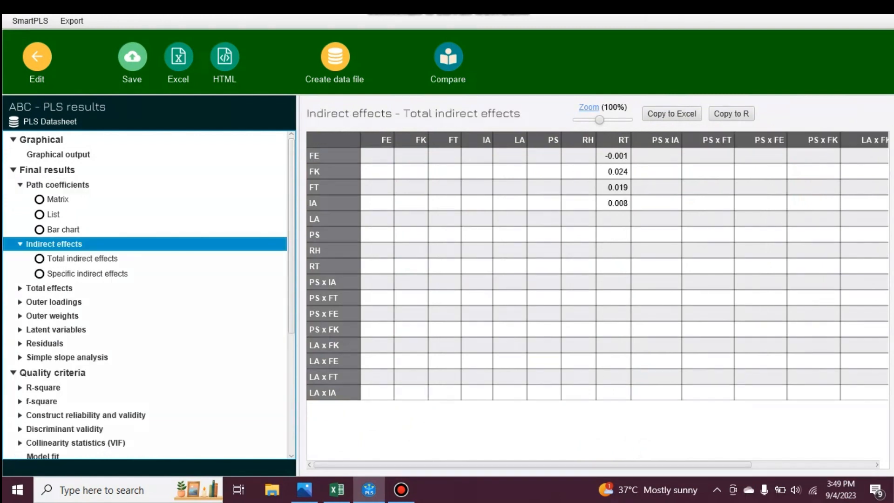
click(49, 288)
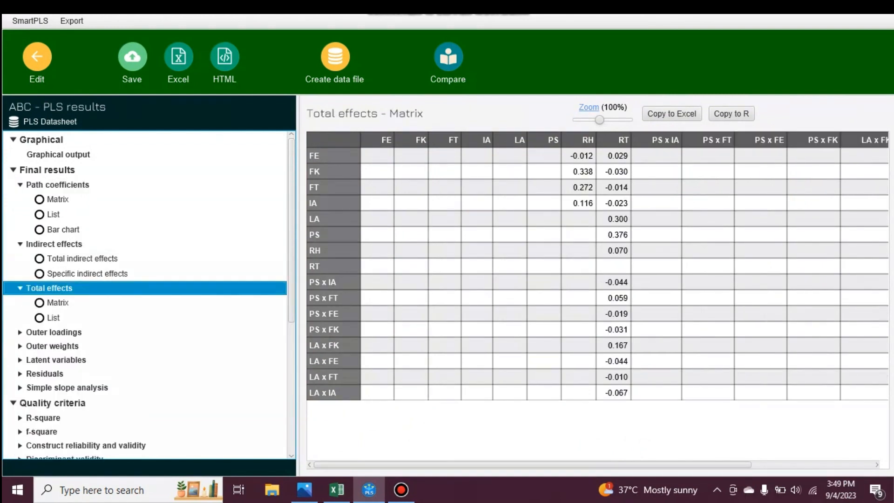
click(54, 332)
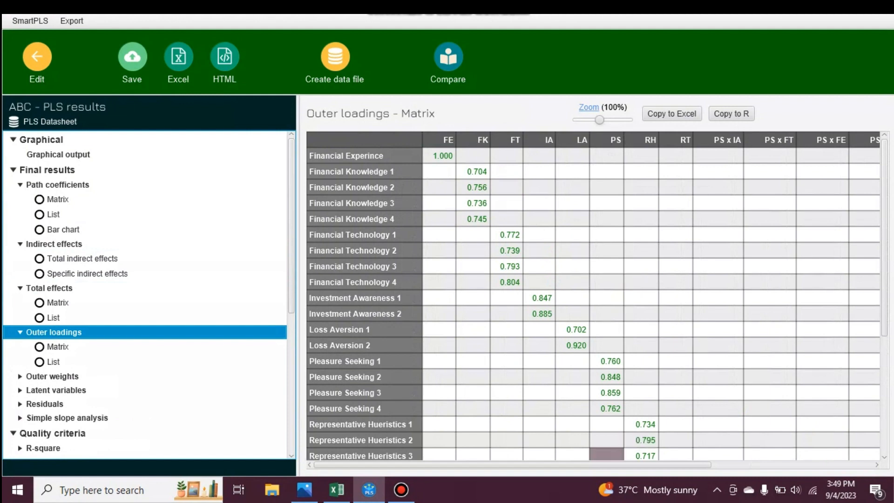
click(539, 465)
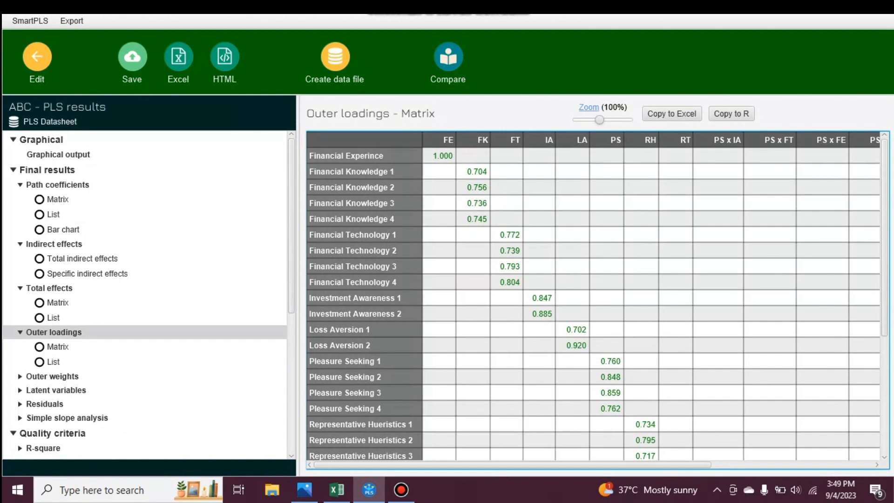
- Examine the outer weights, latent variable scores, outer model residuals and the simple slope chart for PS x IA
drag(292, 224, 291, 307)
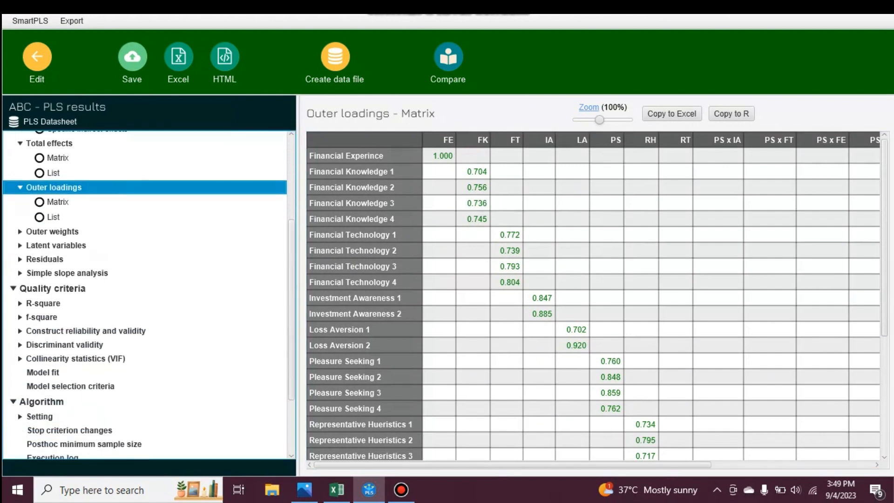
click(52, 231)
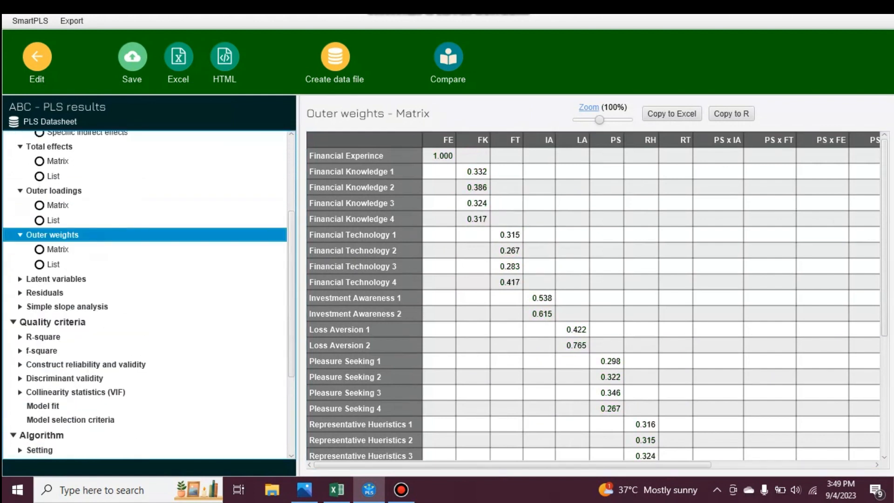
click(56, 279)
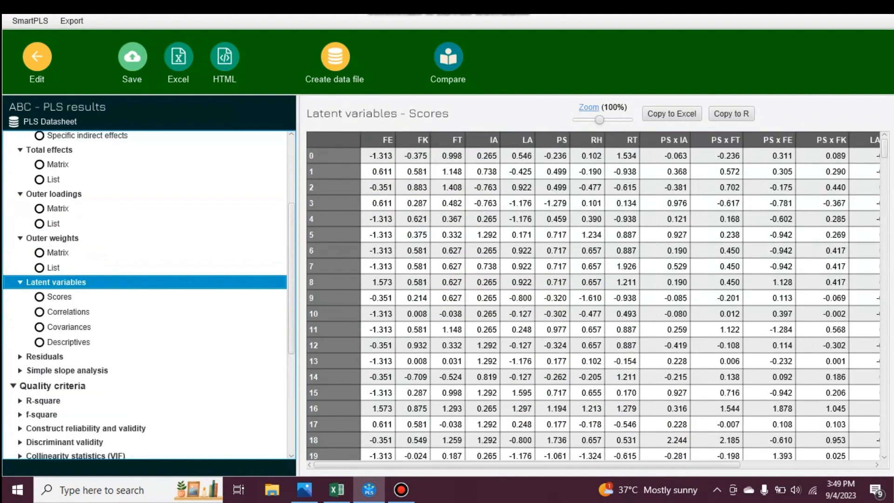
click(44, 356)
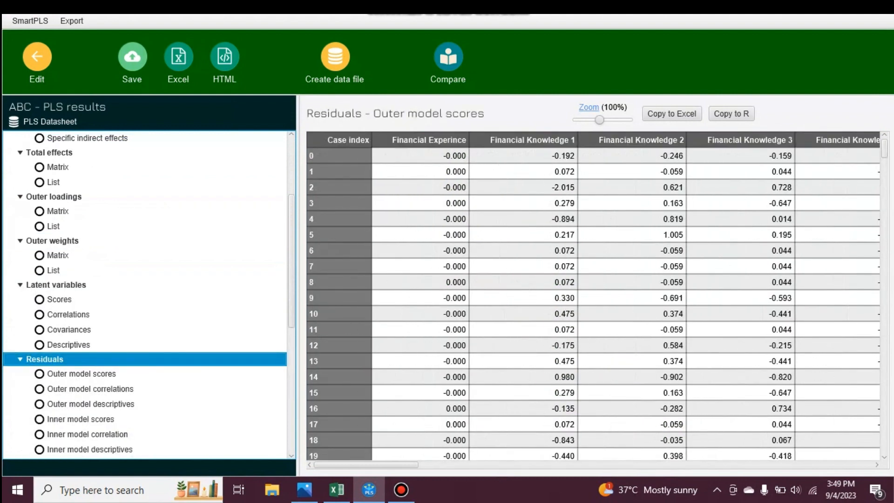
scroll(144, 293, down, 4)
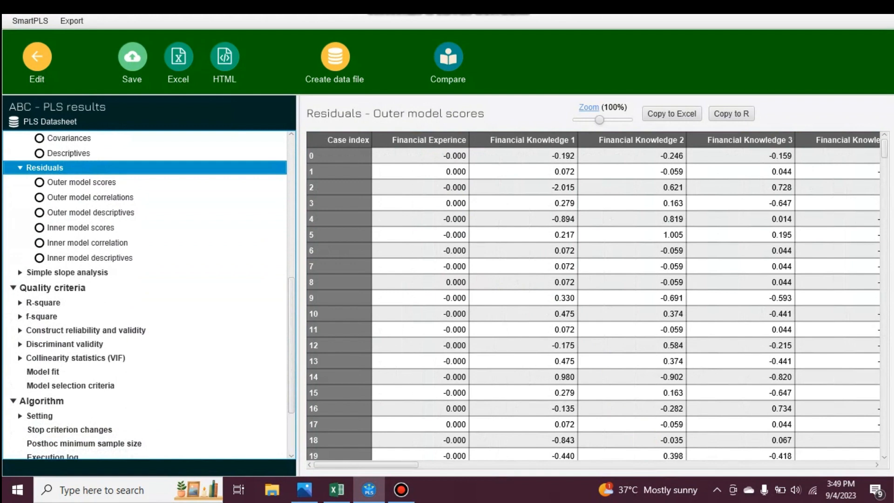
click(67, 272)
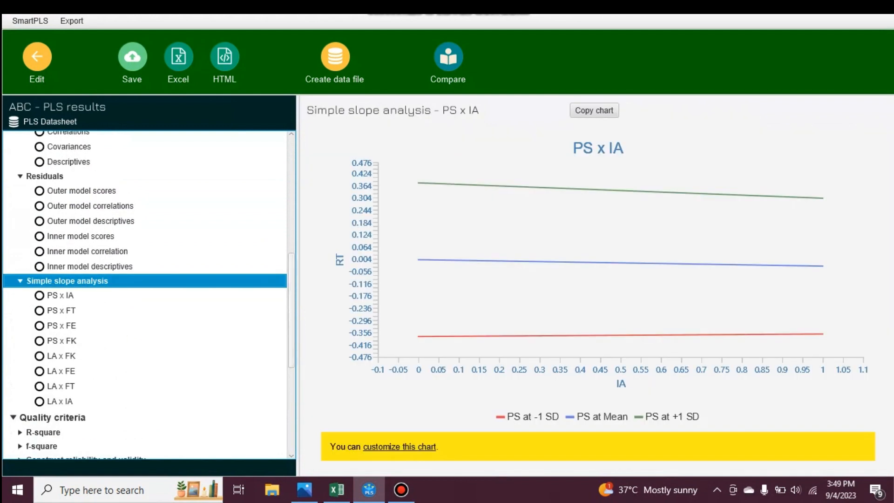
- Examine the R-square overview, the f-square matrix and the construct reliability and validity overview among the quality criteria
scroll(144, 293, down, 5)
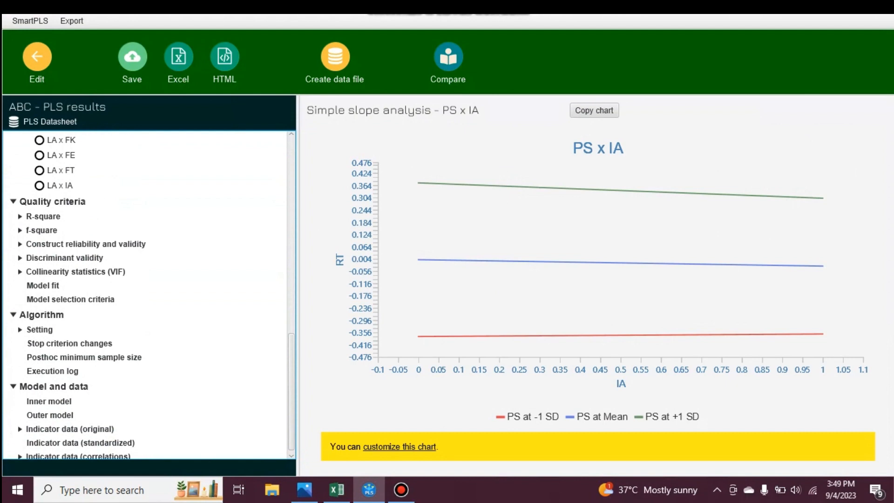
click(52, 202)
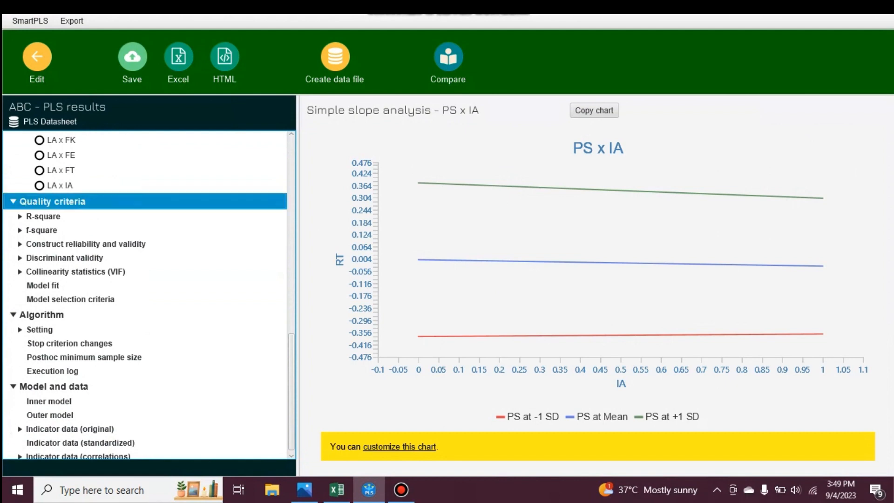
click(43, 217)
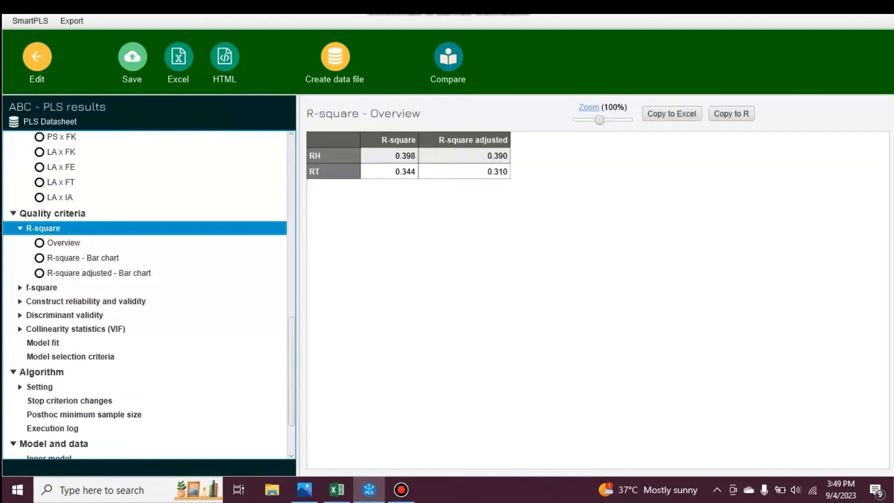
click(389, 171)
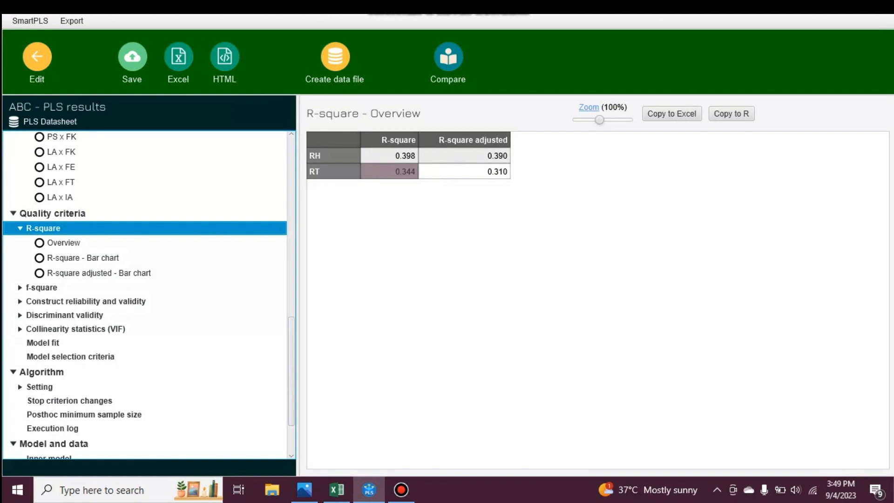
click(465, 171)
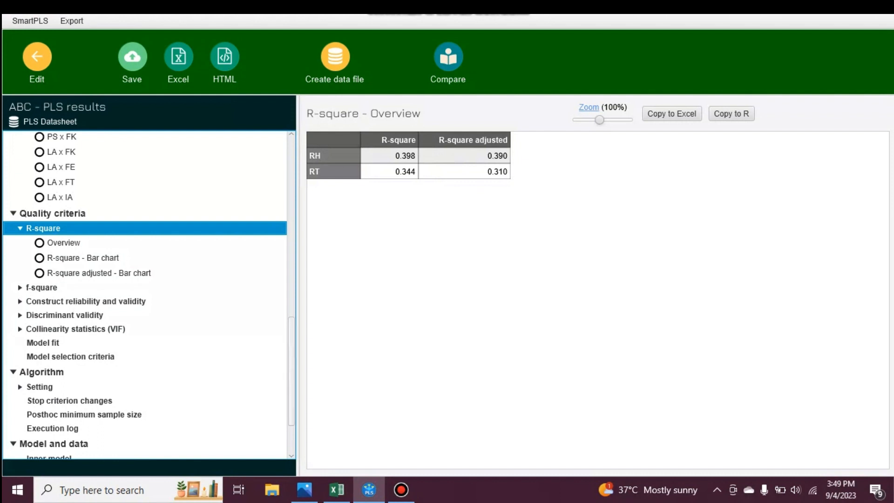
scroll(149, 294, down, 2)
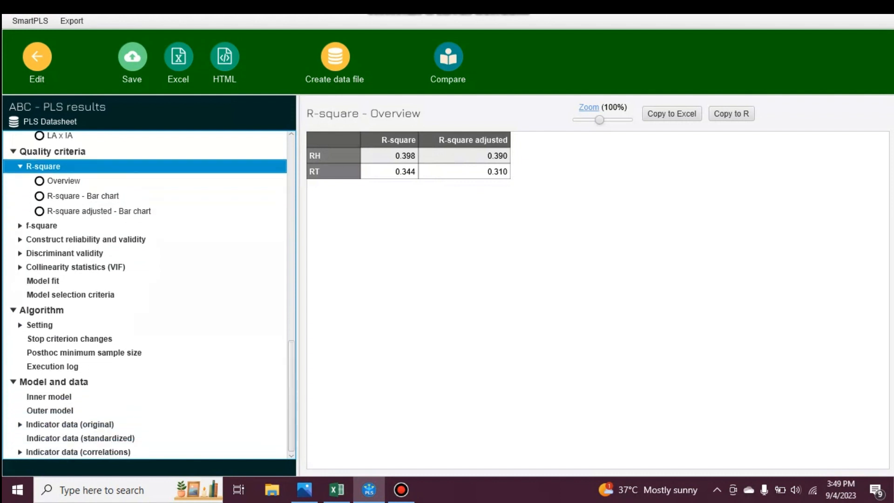
click(41, 226)
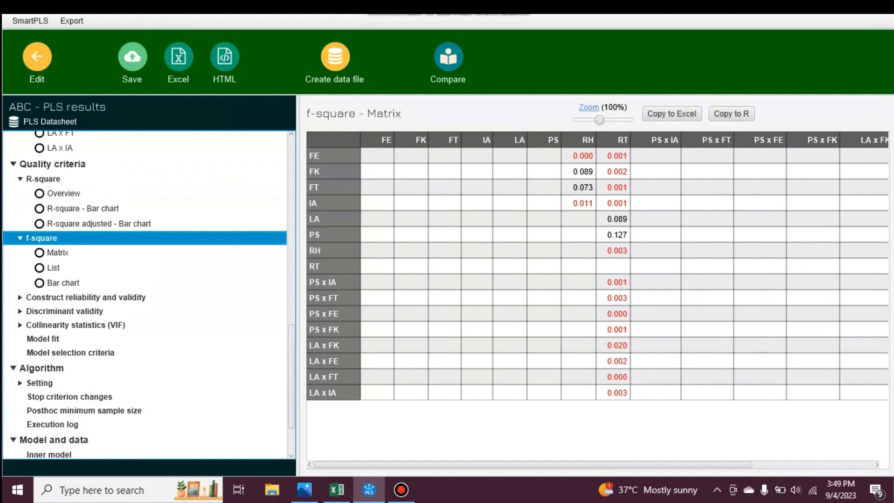
click(85, 297)
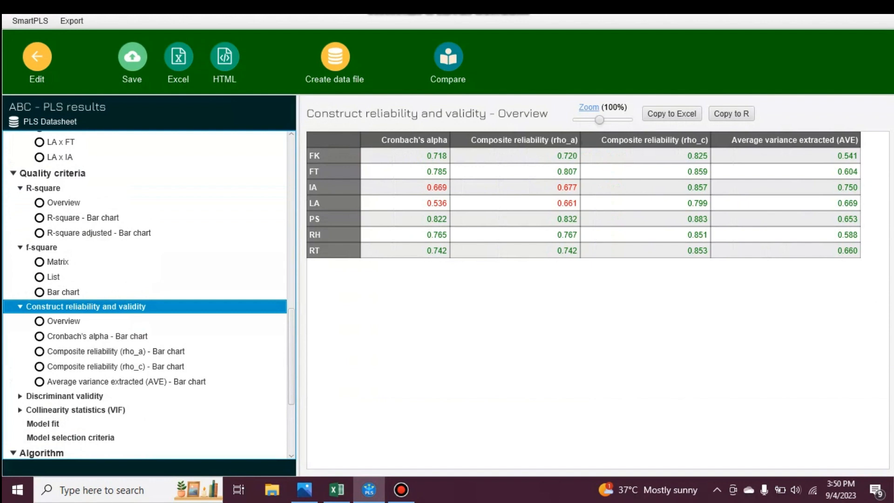
- Examine the bar charts for Cronbach's alpha, average variance extracted and composite reliability (rho_c), plus the execution log
click(98, 336)
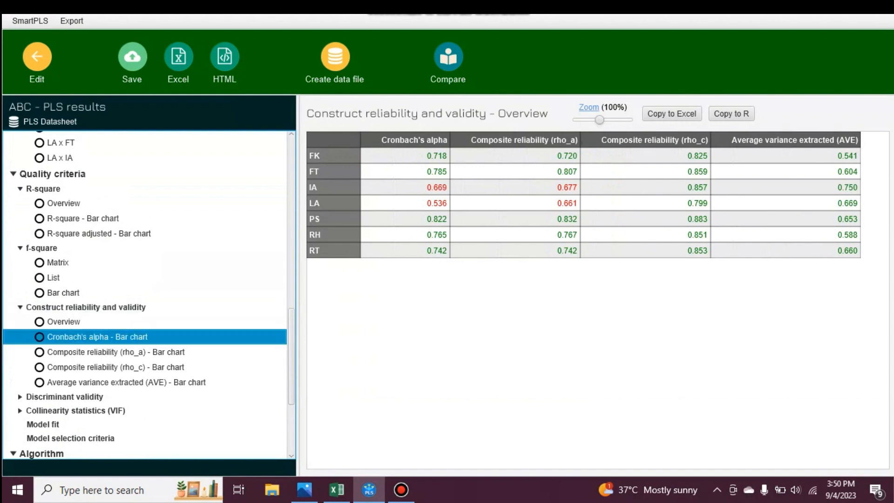
scroll(144, 293, down, 3)
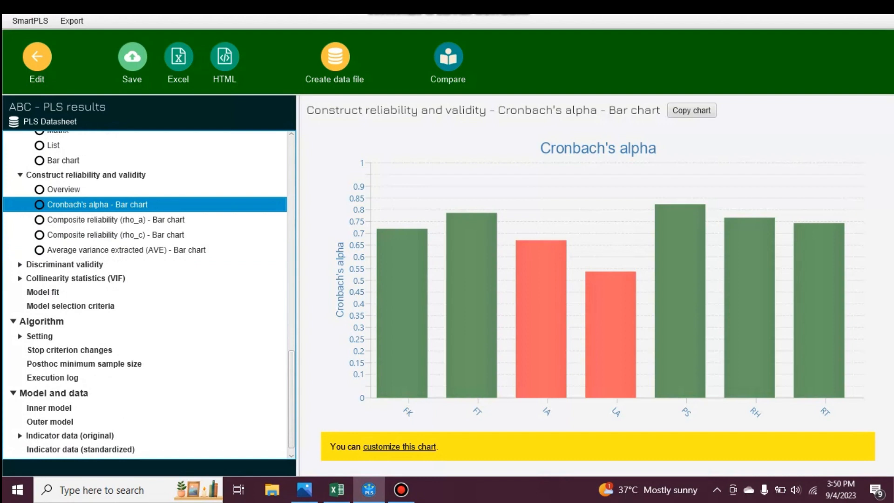
click(126, 250)
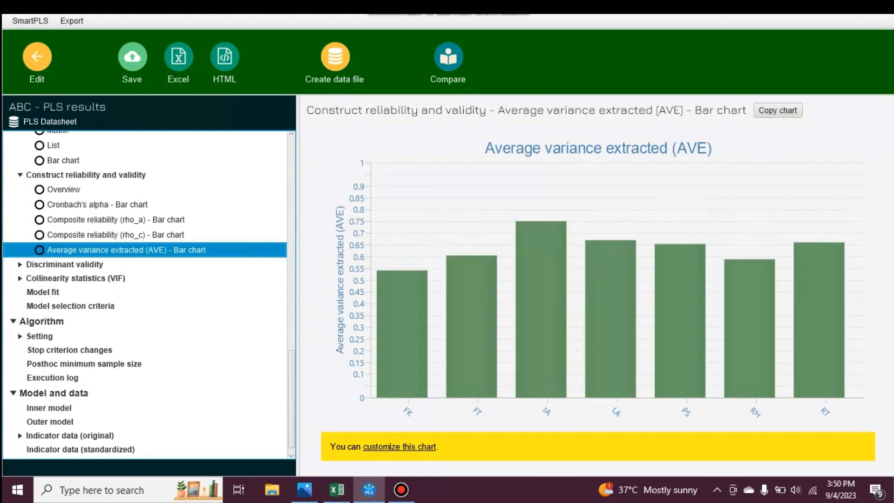
click(115, 235)
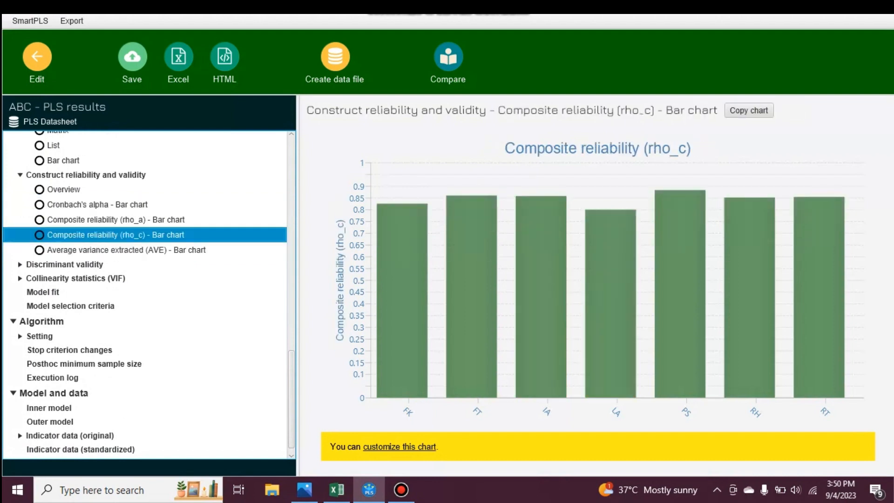
click(53, 377)
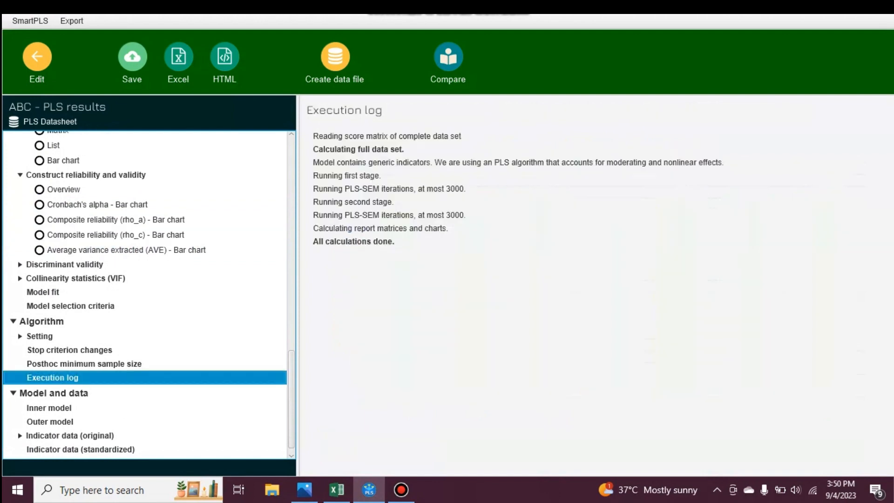
- Examine the HTMT matrix, including the ratio between IA and FK, and the outer model VIF list
click(64, 264)
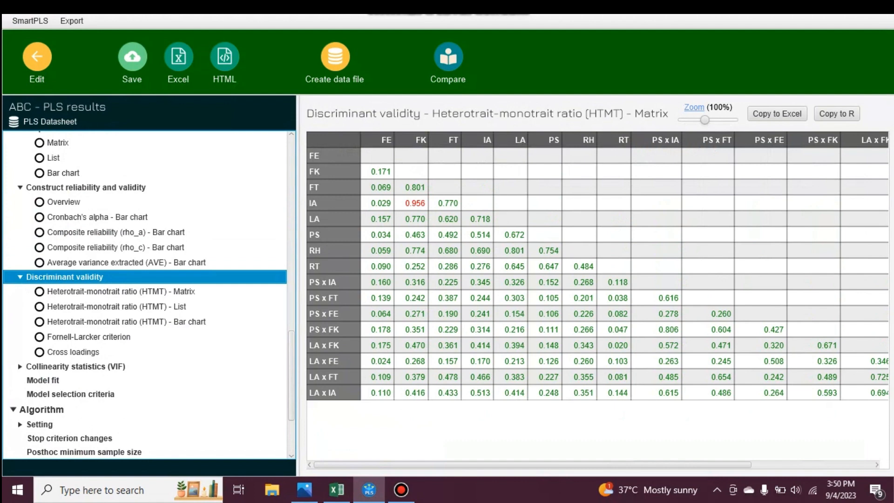
click(121, 292)
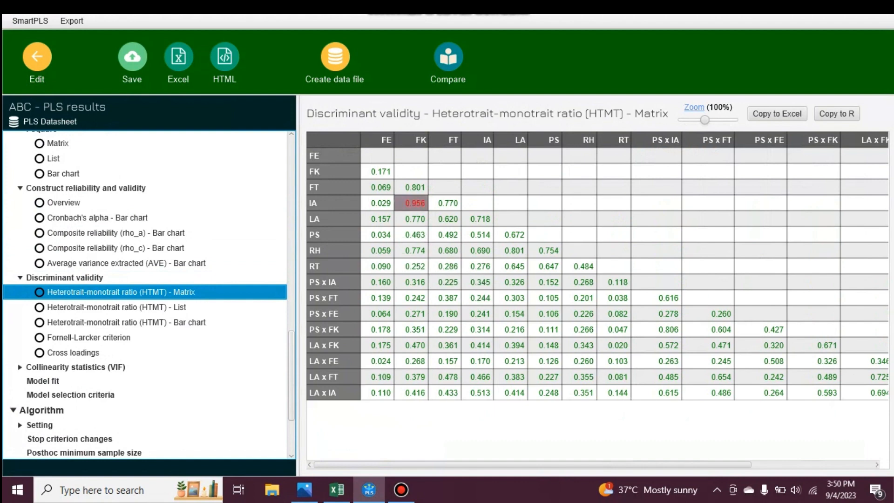
click(412, 202)
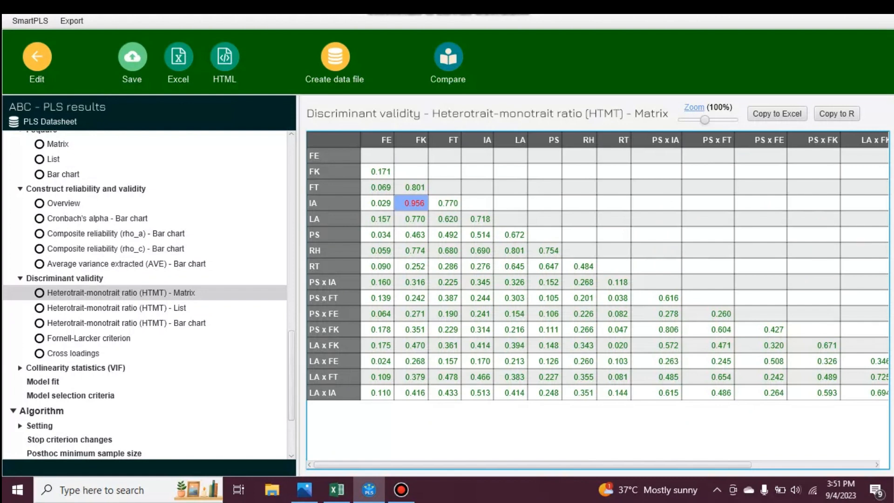
click(75, 367)
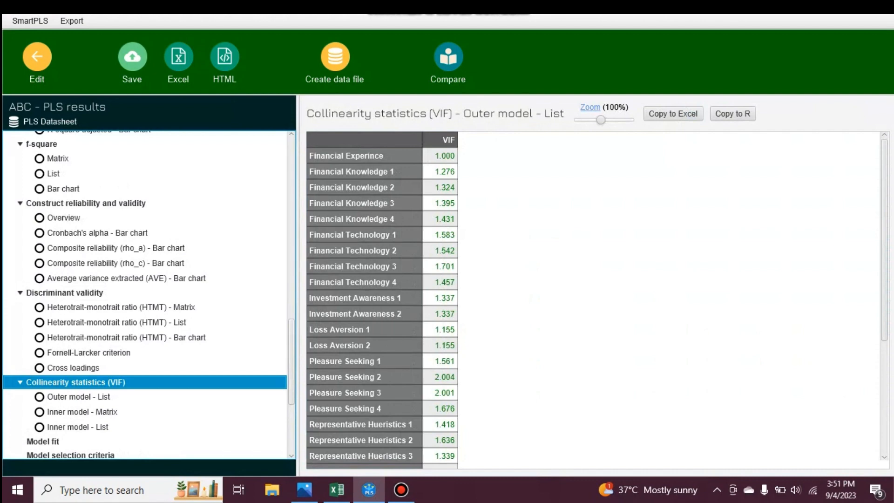
mouse_move(884, 237)
mouse_down()
mouse_move(884, 351)
mouse_move(884, 237)
mouse_up()
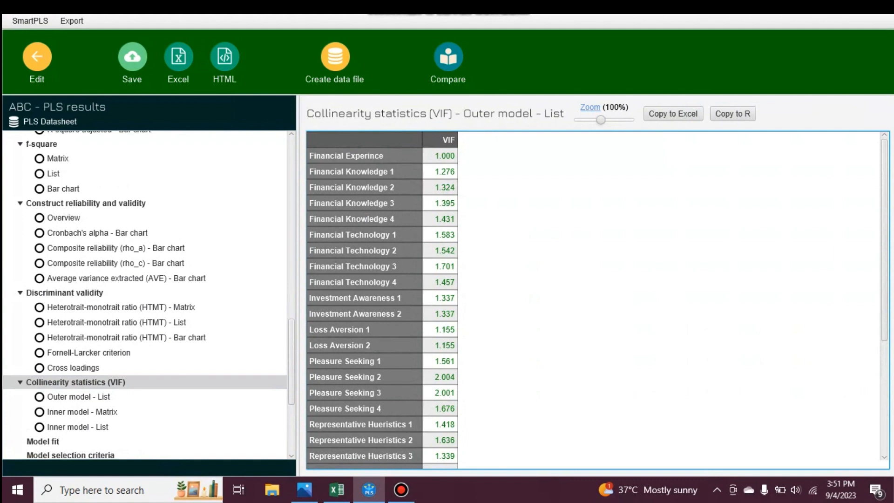
- Examine SRMR and NFI for the saturated and estimated models in the model fit results, plus the model selection criteria
drag(291, 363, 291, 409)
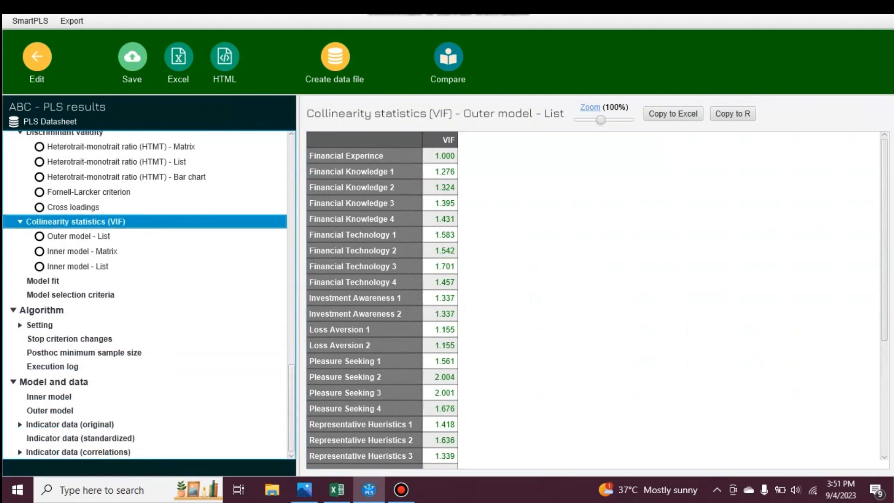
click(43, 281)
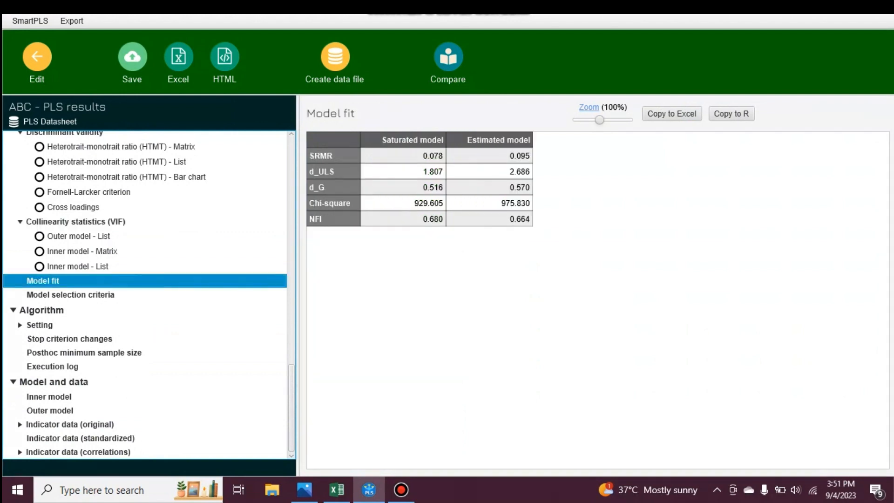
click(333, 156)
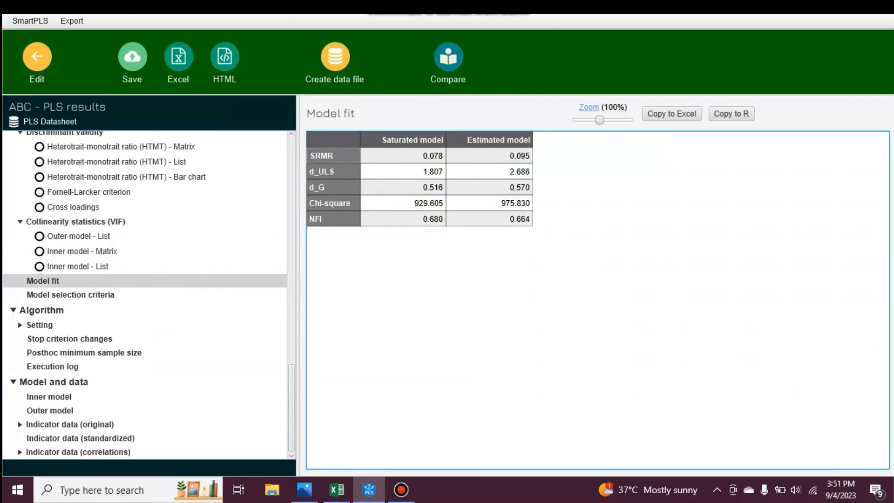
click(333, 218)
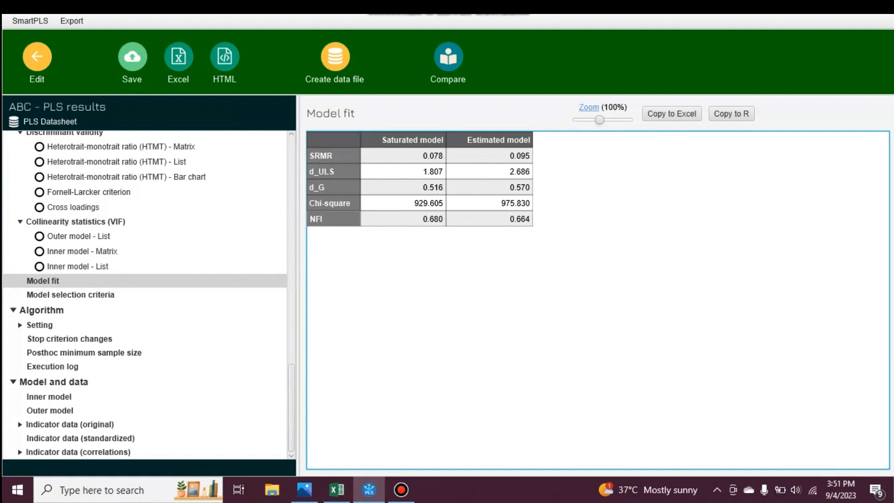
click(333, 156)
drag(334, 156, 403, 156)
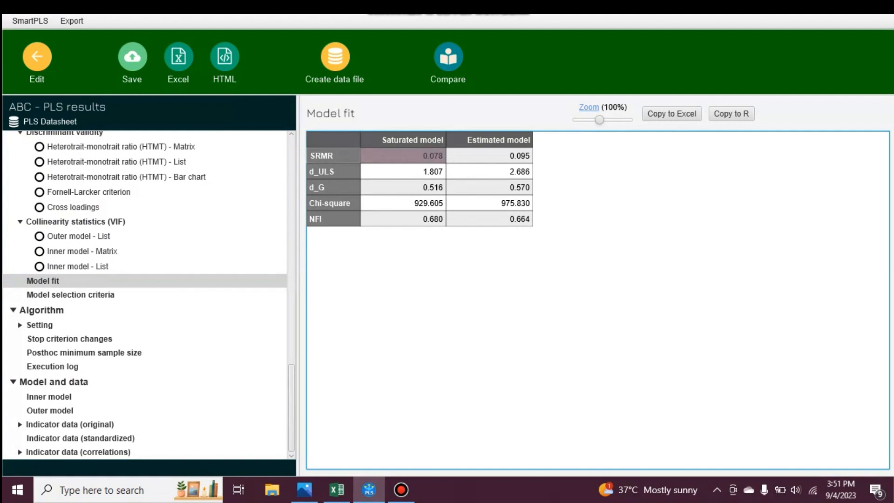
click(403, 156)
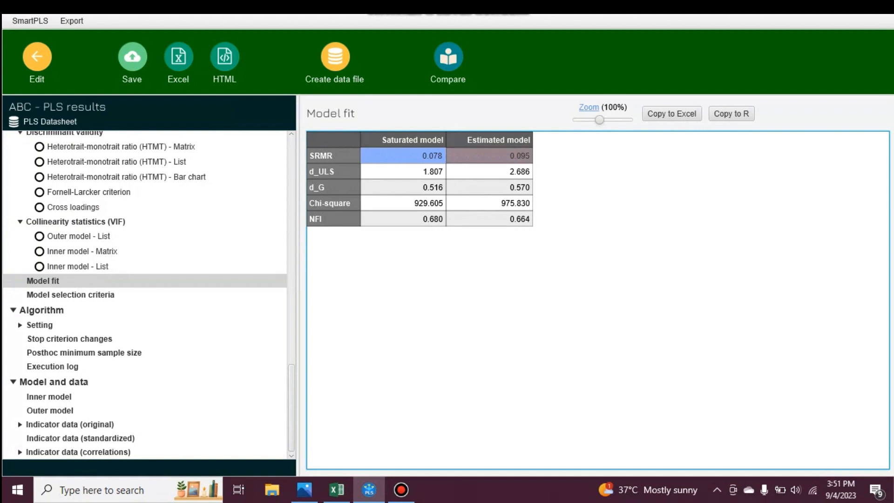
click(489, 155)
click(333, 218)
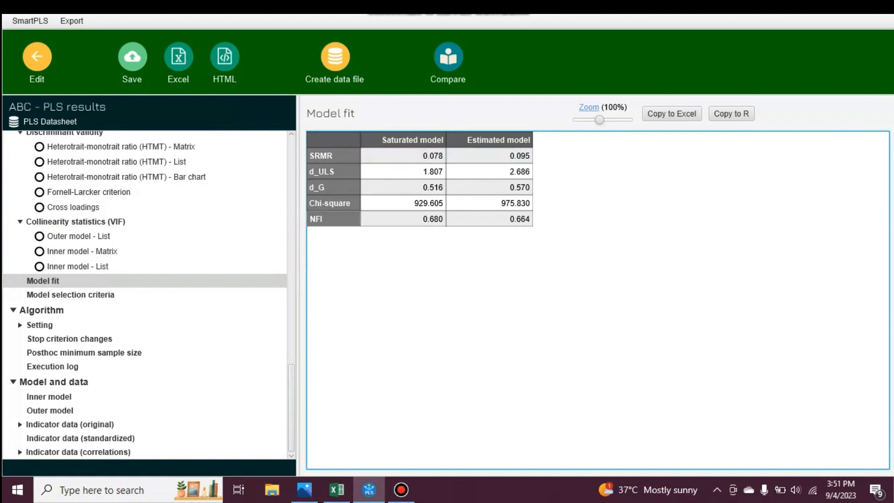
click(403, 219)
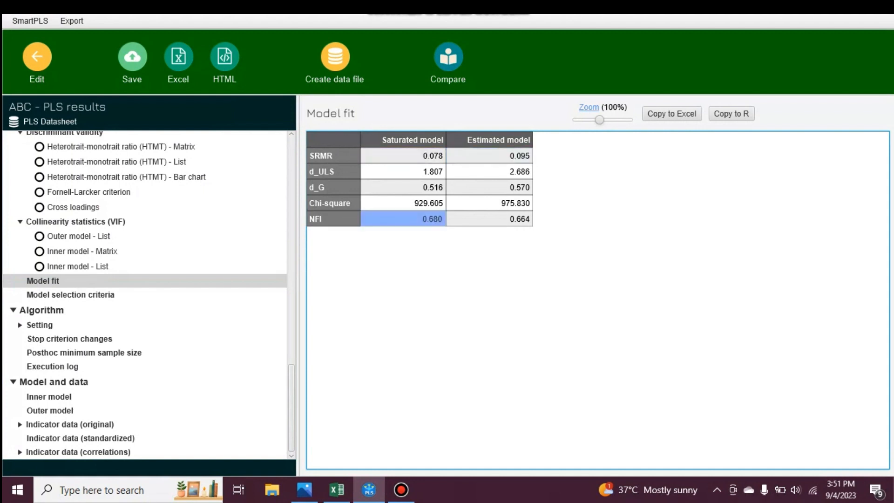
click(292, 407)
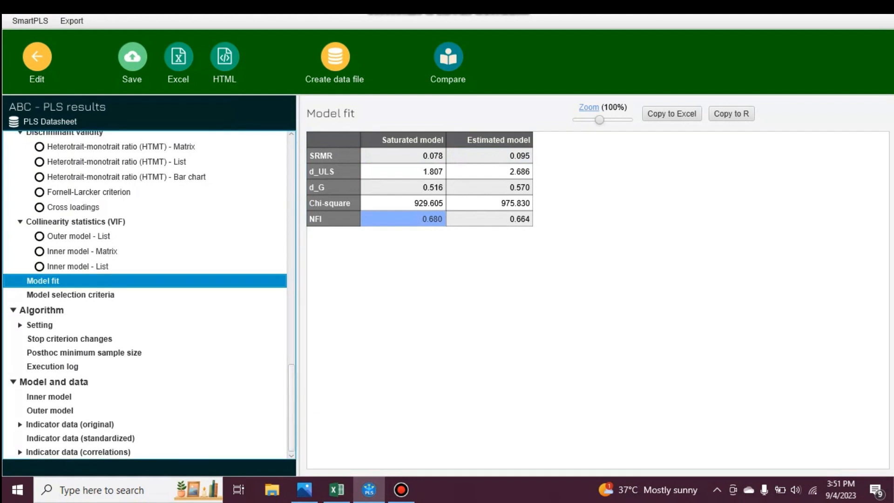
click(70, 294)
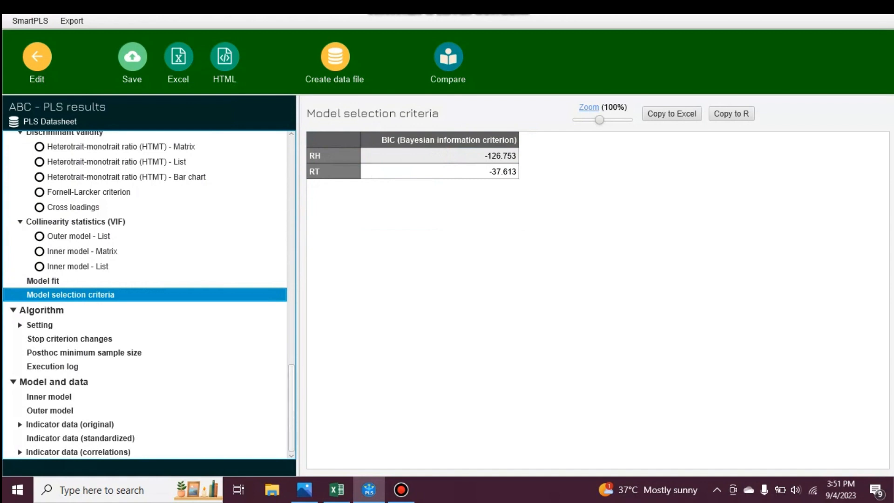
- Open the graphical output and view its outer model as Blank and Outer loadings, ending with Outer weights
drag(292, 408, 292, 182)
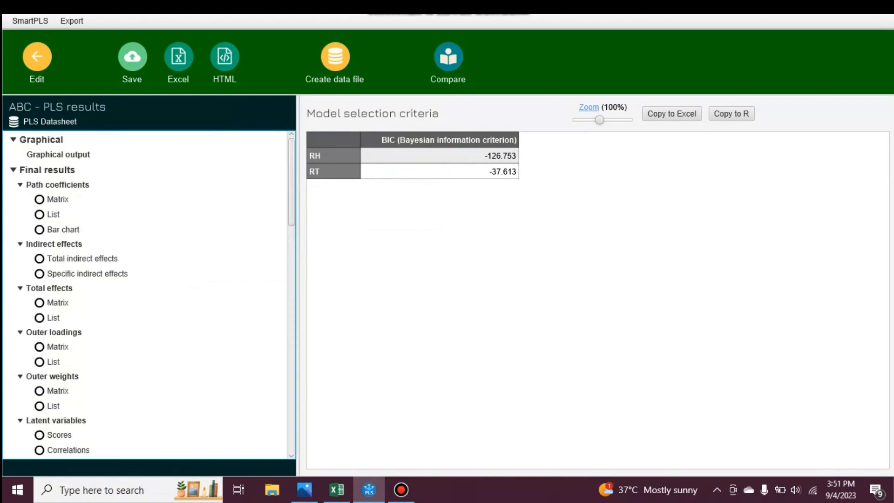
click(59, 155)
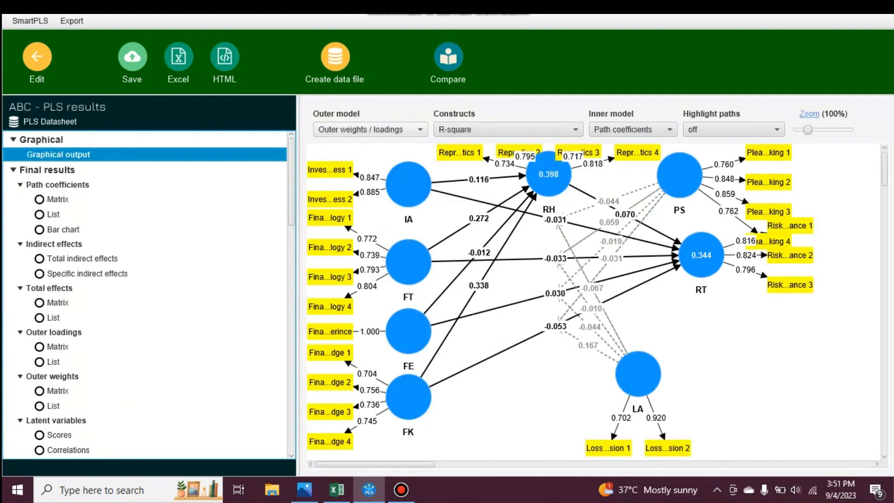
click(370, 130)
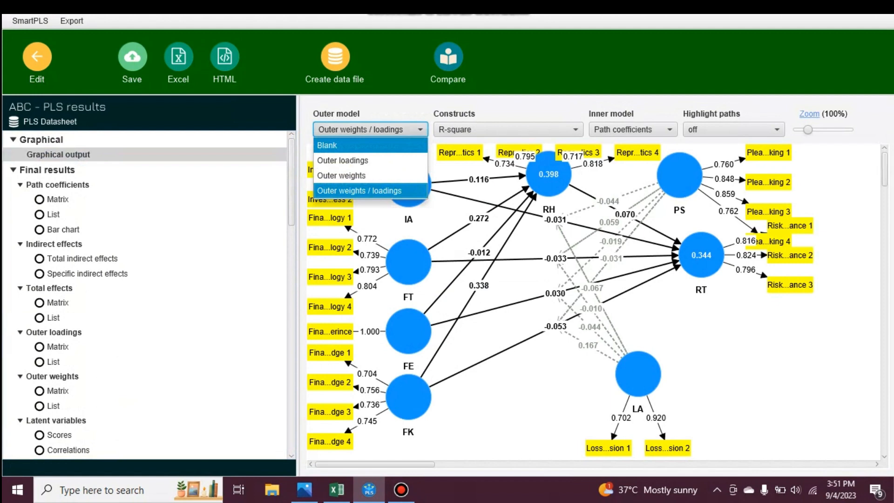
click(327, 145)
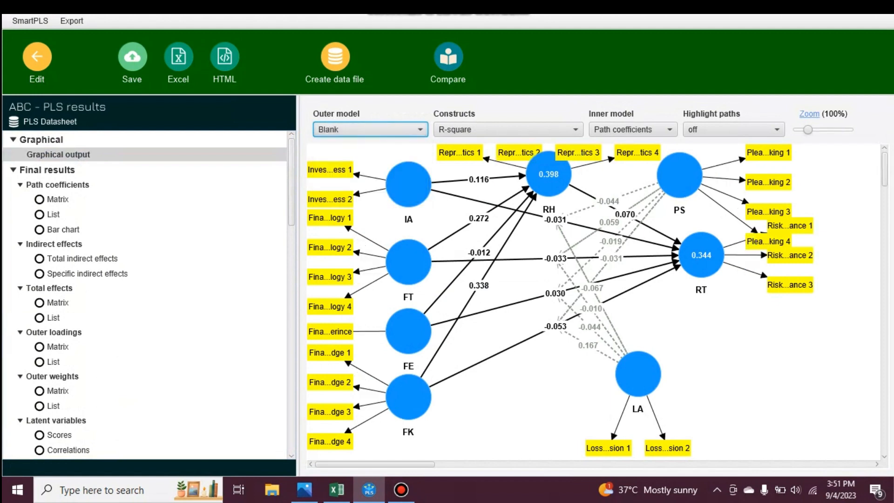
click(370, 129)
click(343, 160)
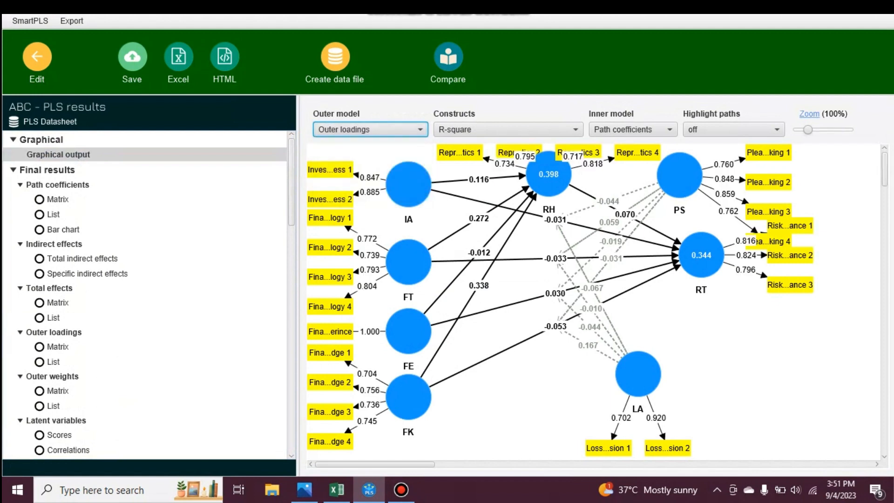
click(370, 129)
click(341, 175)
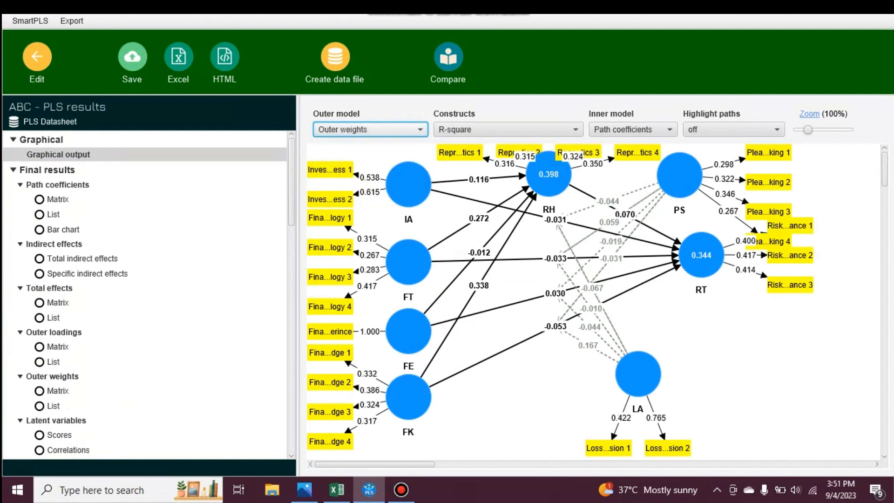
click(370, 130)
click(341, 175)
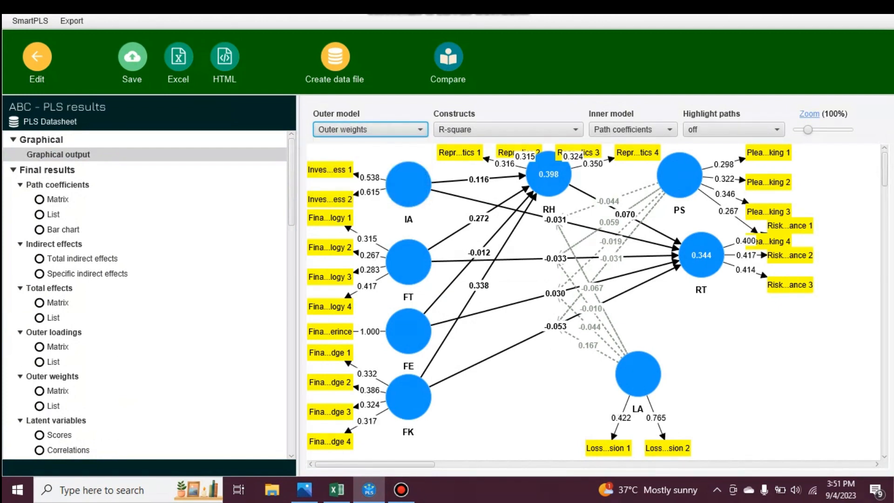
- Show AVE, composite reliability (rho_a), R-square and finally Cronbach's alpha on the constructs, keeping Path coefficients for the inner model
click(507, 130)
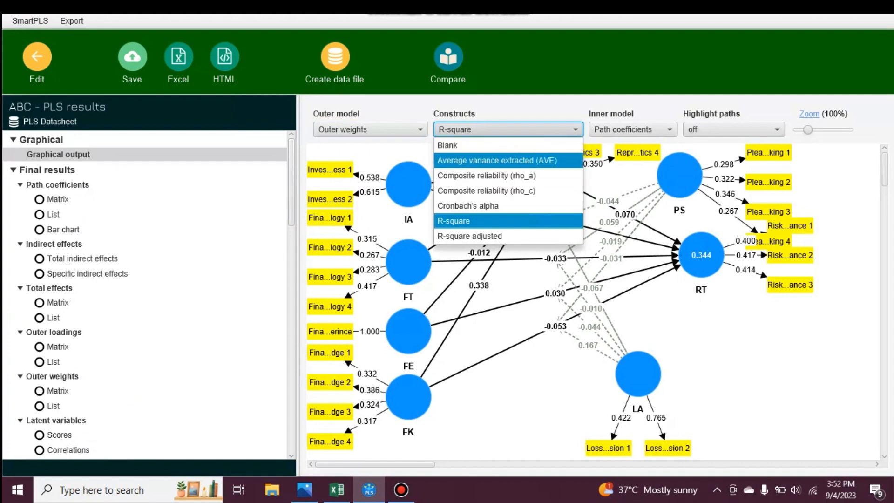
click(496, 160)
click(508, 130)
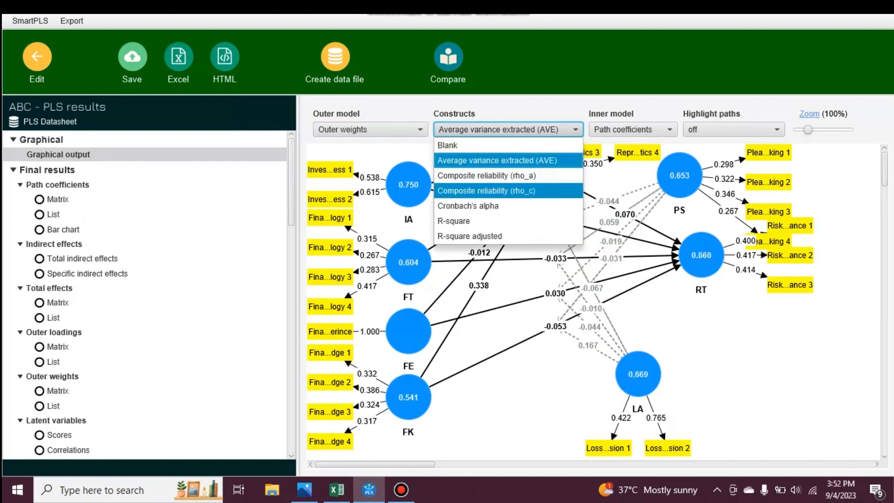
click(487, 176)
click(507, 130)
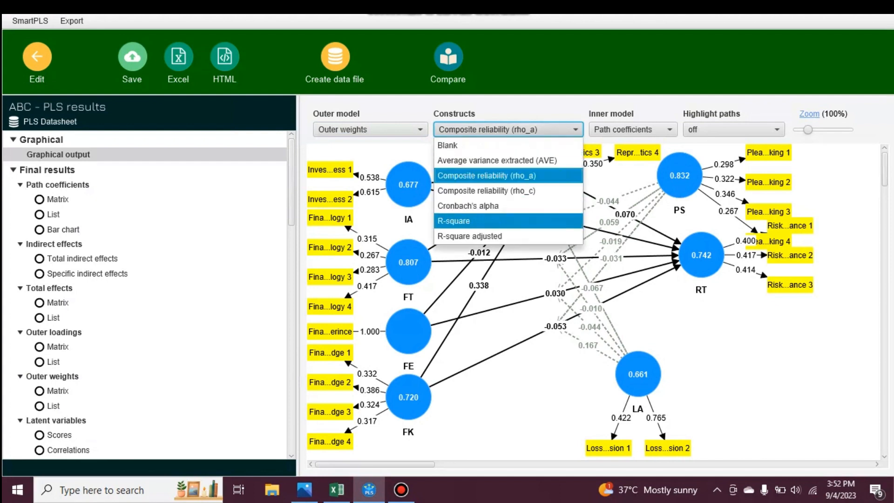
click(486, 221)
click(507, 130)
click(486, 205)
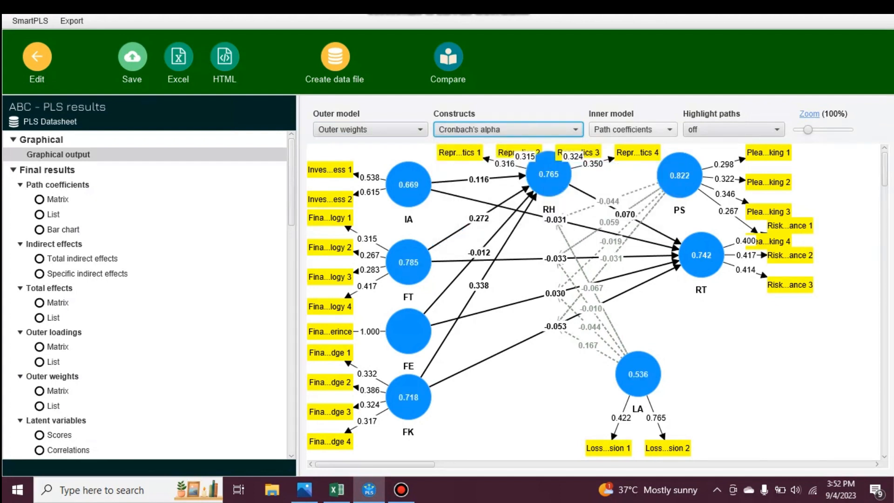
click(632, 130)
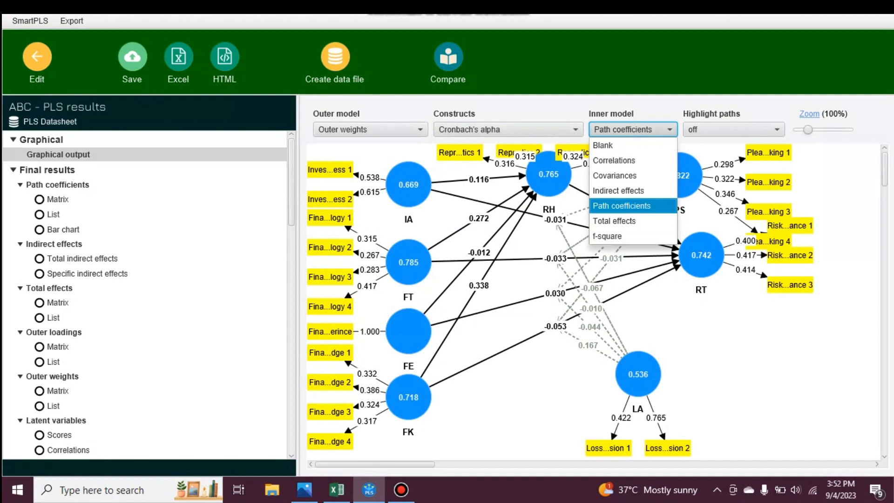
click(621, 205)
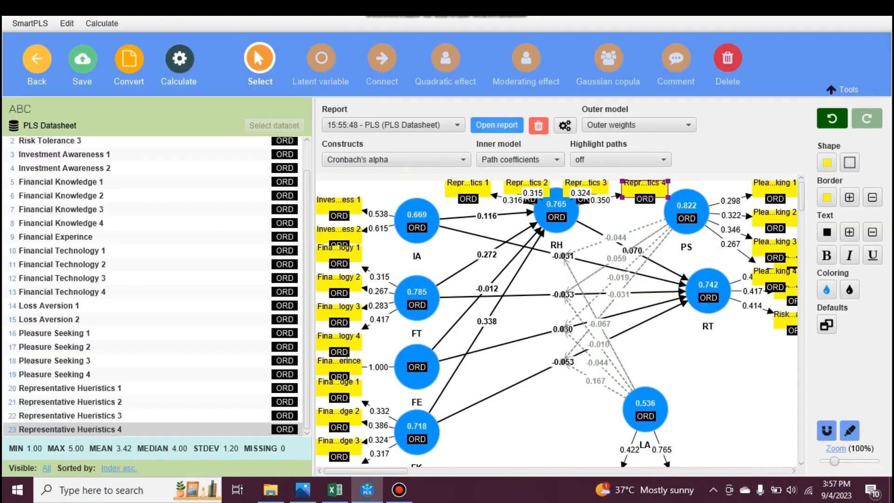
- Run bootstrapping with 5000 subsamples, the percentile bootstrap method, a two-tailed test, 0.05 significance level and fixed seed
click(179, 59)
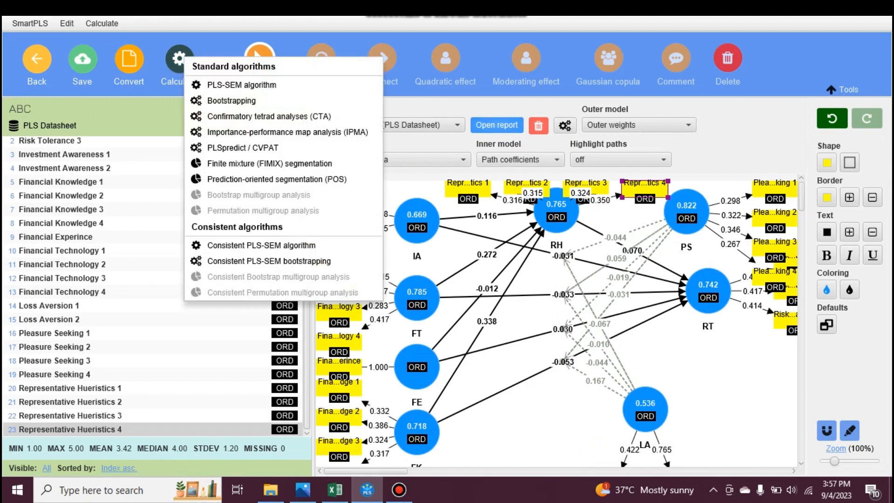
click(219, 100)
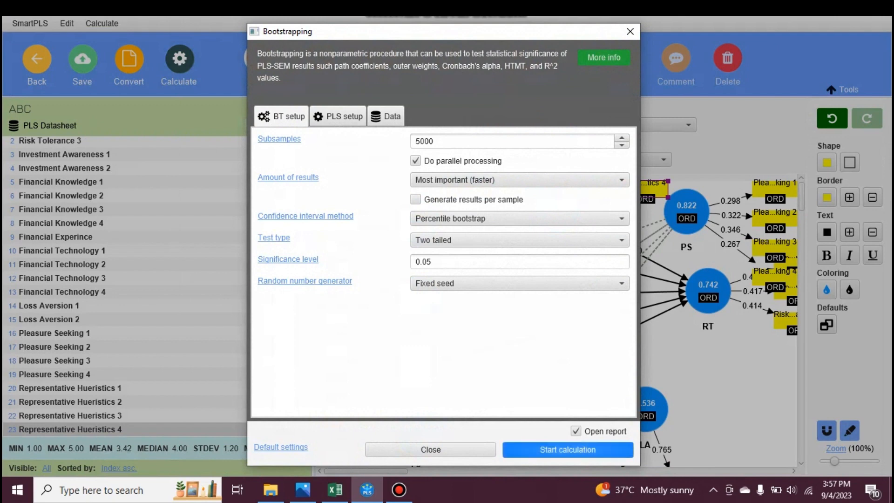
click(567, 449)
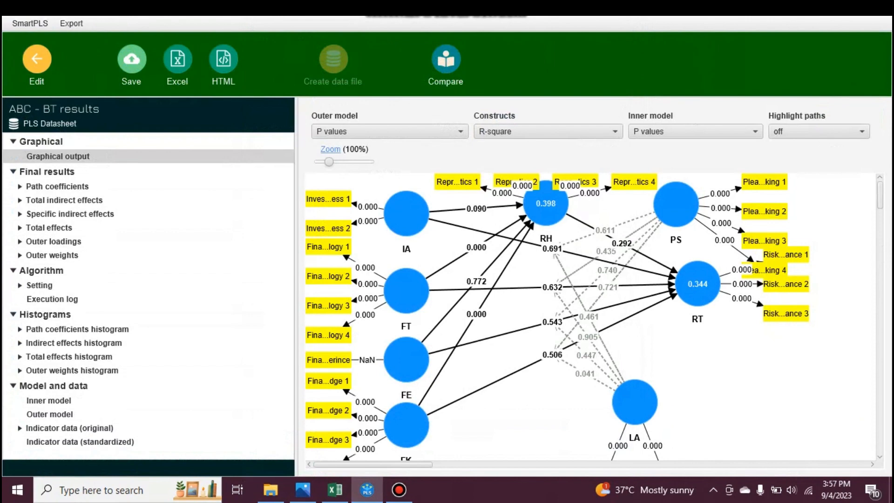
- Examine the bootstrapped T and p values for path coefficients, specific indirect effects, total effects, outer loadings and outer weights
click(57, 186)
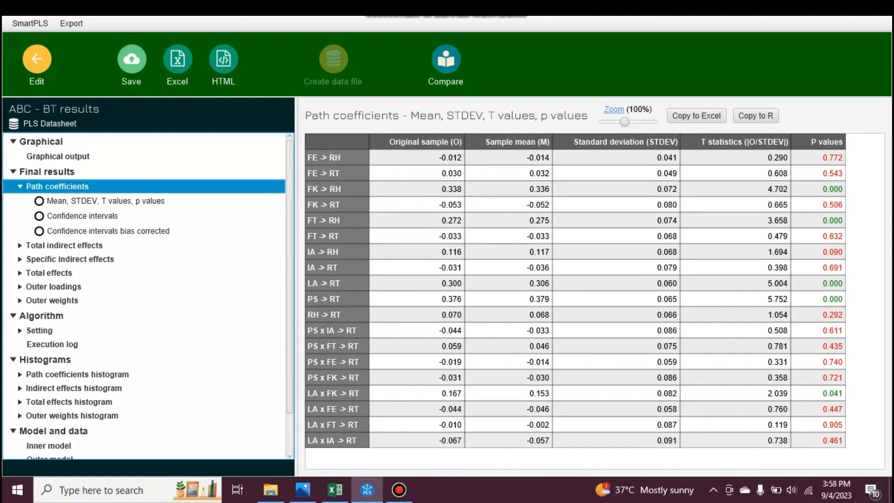
click(70, 260)
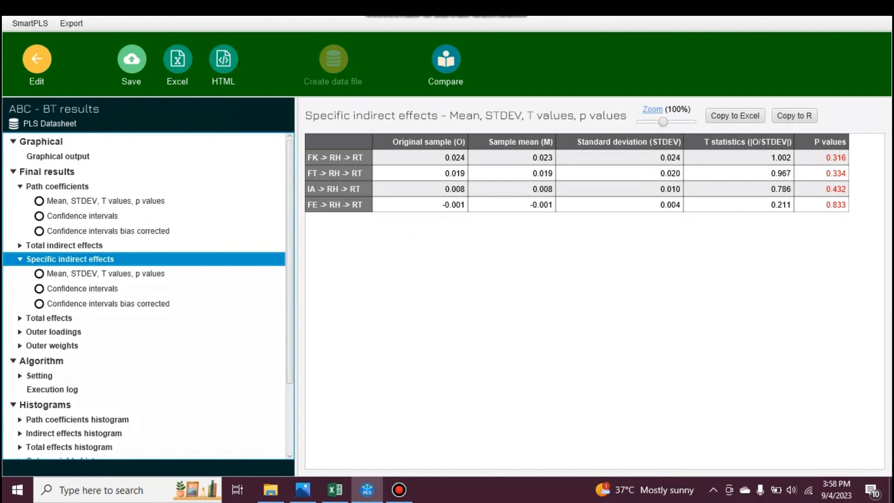
click(49, 318)
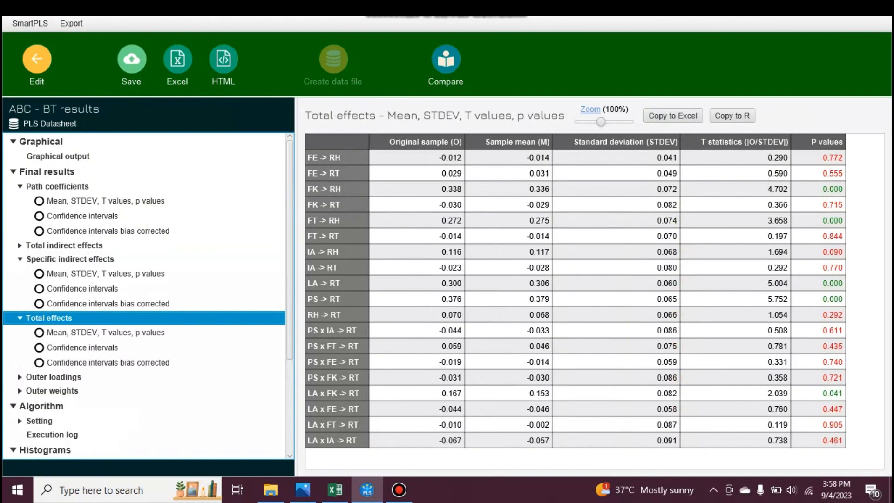
click(53, 377)
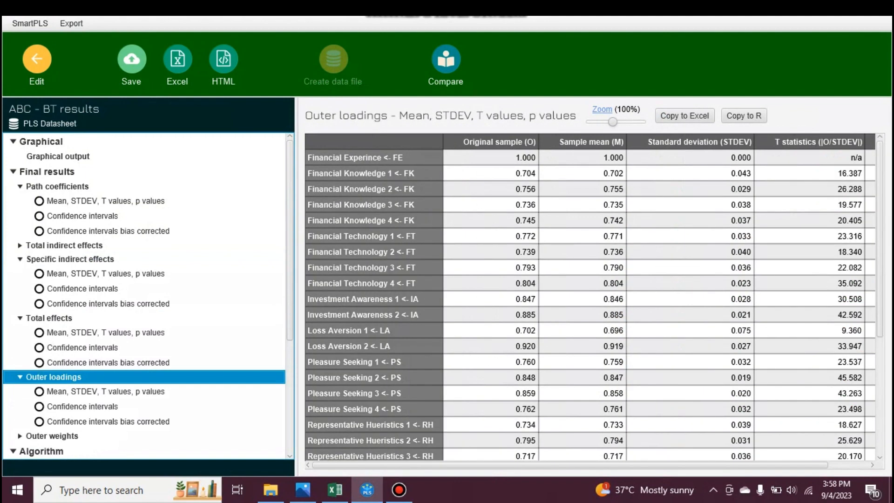
click(52, 436)
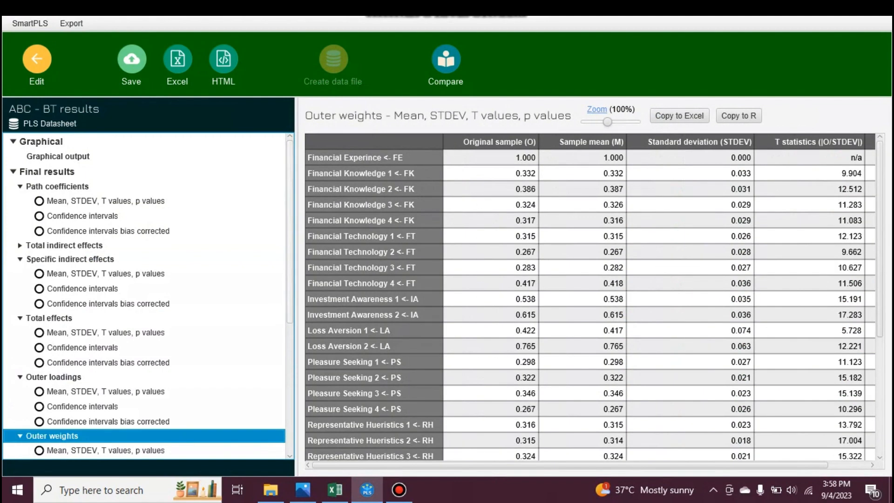
- View the bootstrap histograms for path coefficients, indirect effects, total effects and outer weights
drag(290, 288, 290, 414)
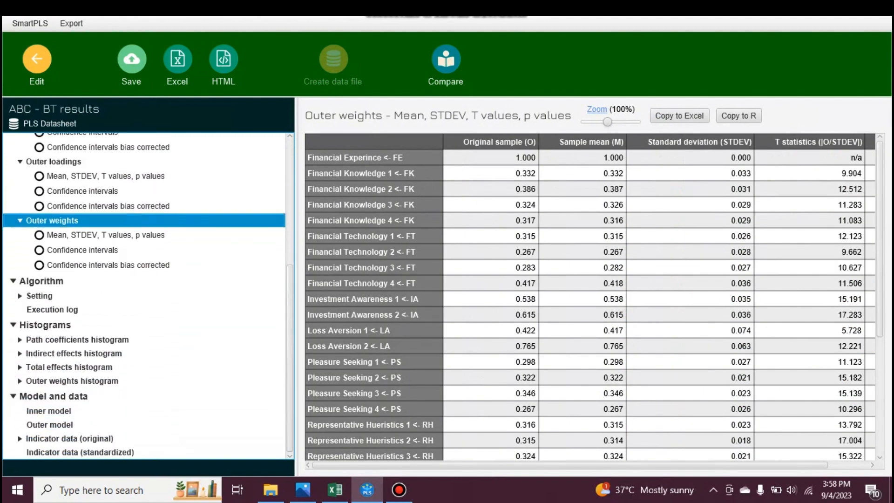
click(45, 325)
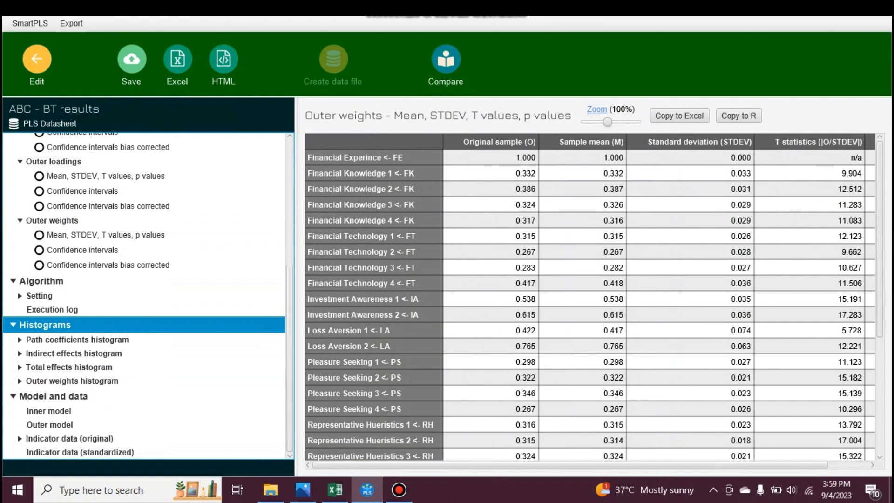
click(77, 339)
scroll(148, 296, down, 3)
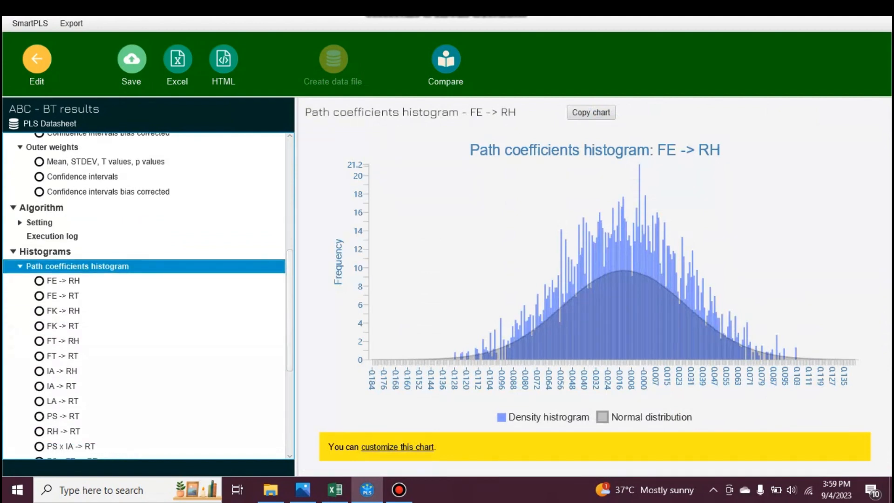
scroll(148, 296, down, 8)
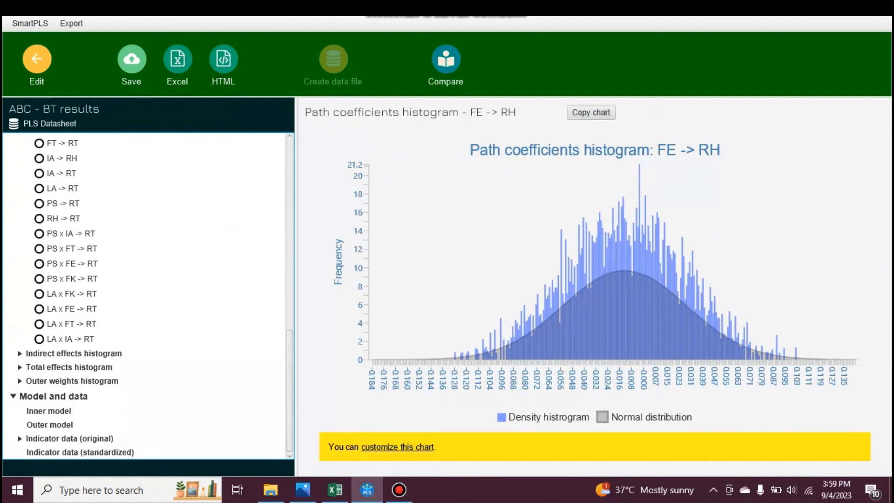
click(73, 353)
scroll(148, 296, down, 3)
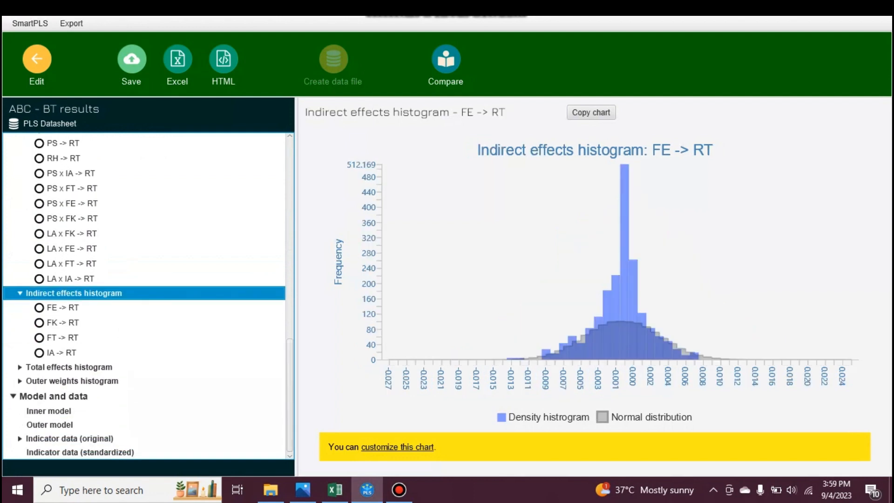
click(69, 367)
scroll(148, 296, down, 4)
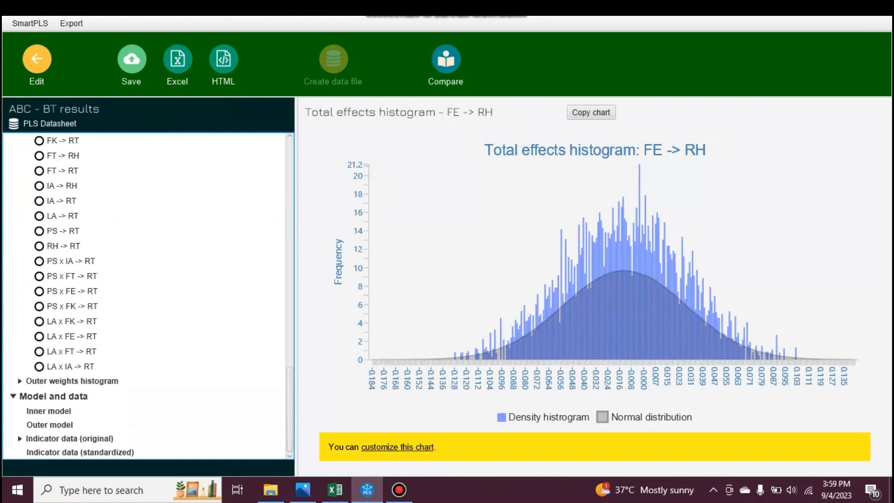
click(72, 381)
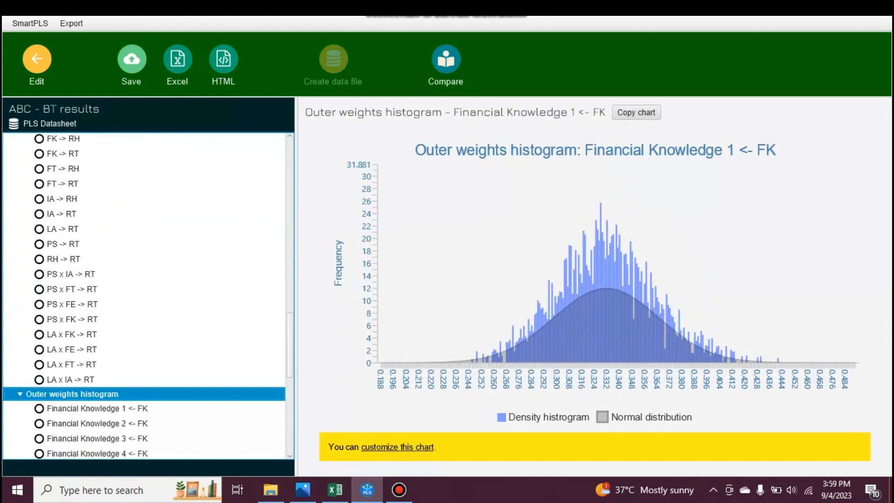
- Open the bootstrapping graphical output, keeping P values for the outer model and R-square for the constructs
scroll(148, 296, up, 10)
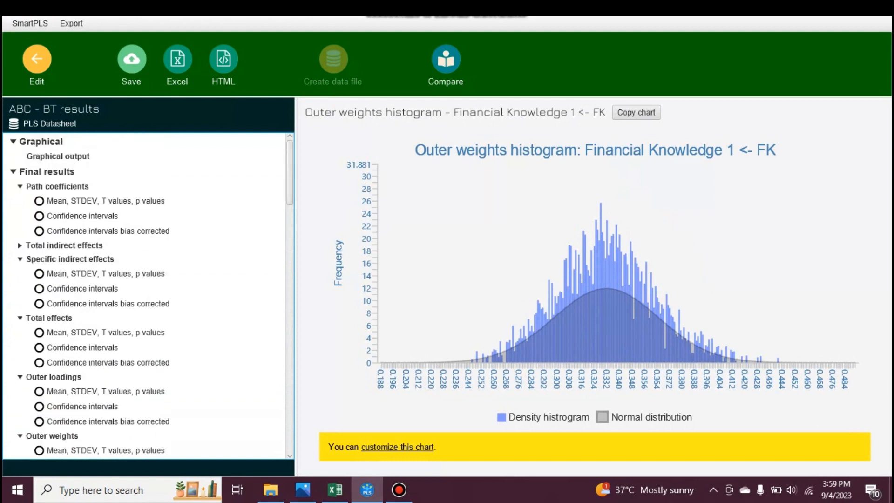
click(57, 156)
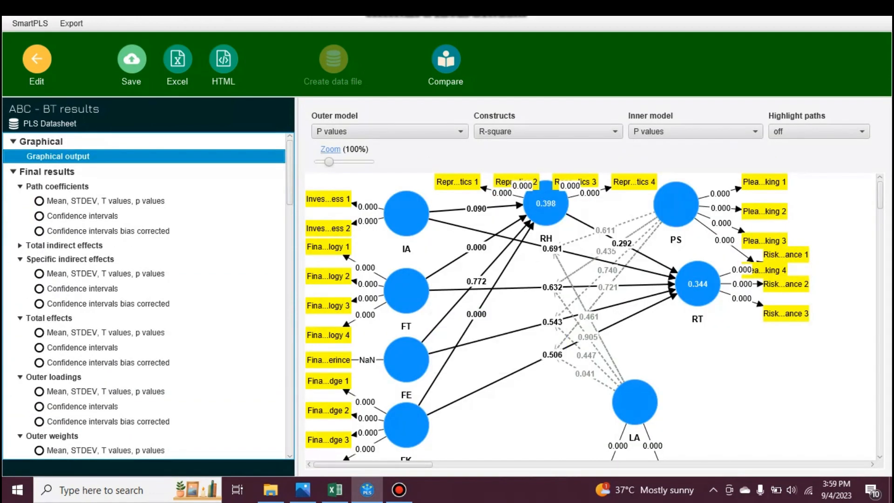
click(390, 132)
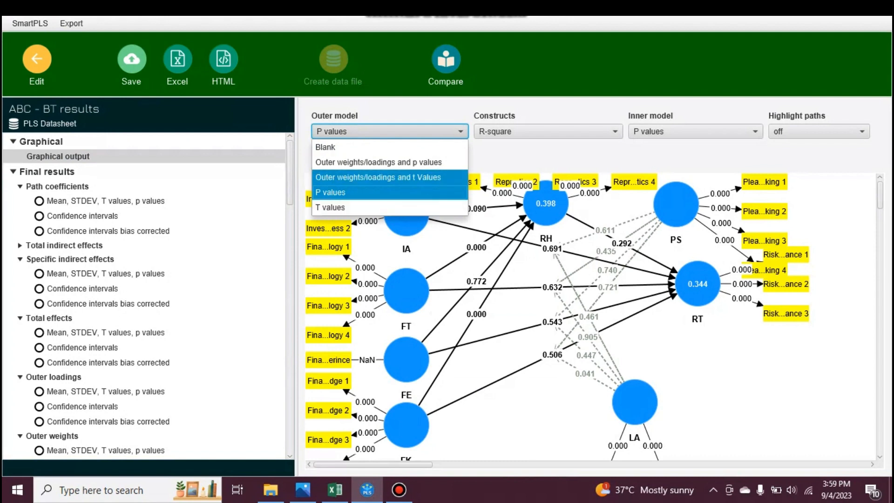
click(389, 193)
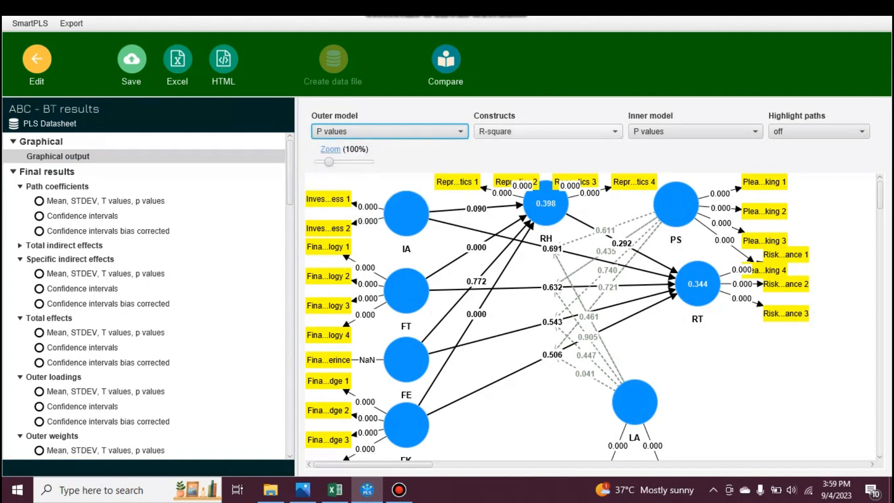
click(548, 132)
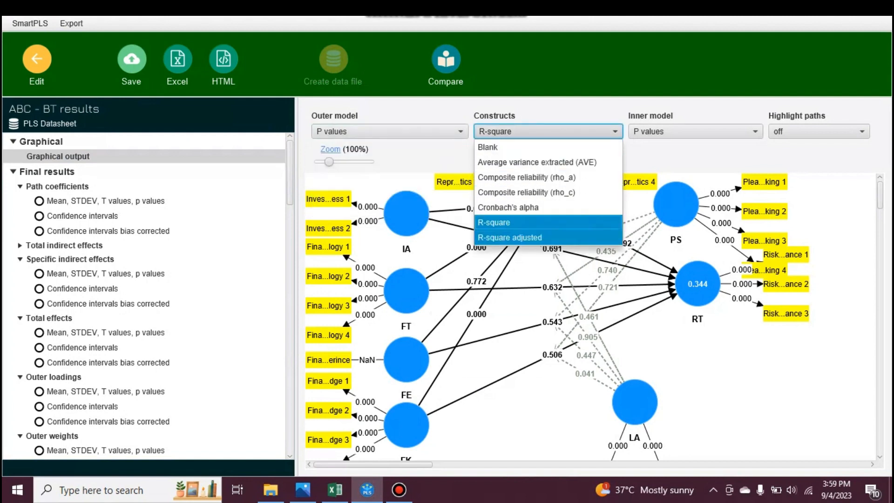
click(548, 222)
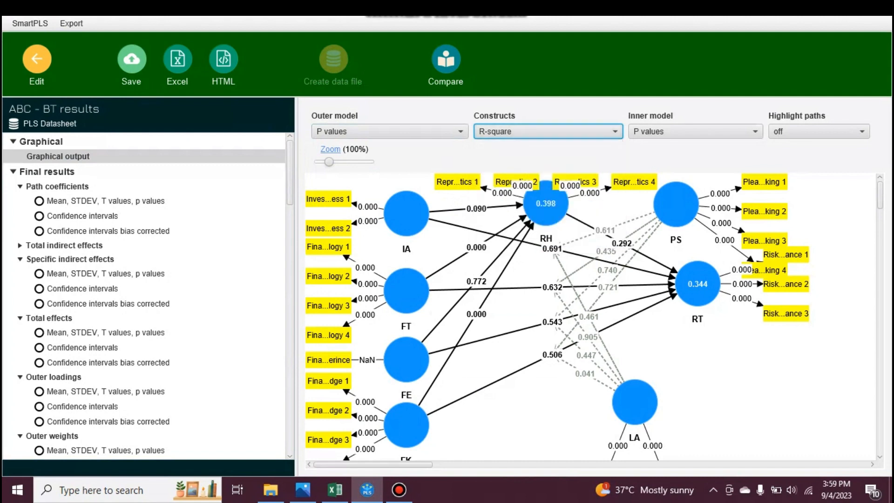
- Show Path coefficients and t values on the inner model, after trying p values, and highlight paths using relative values
click(696, 131)
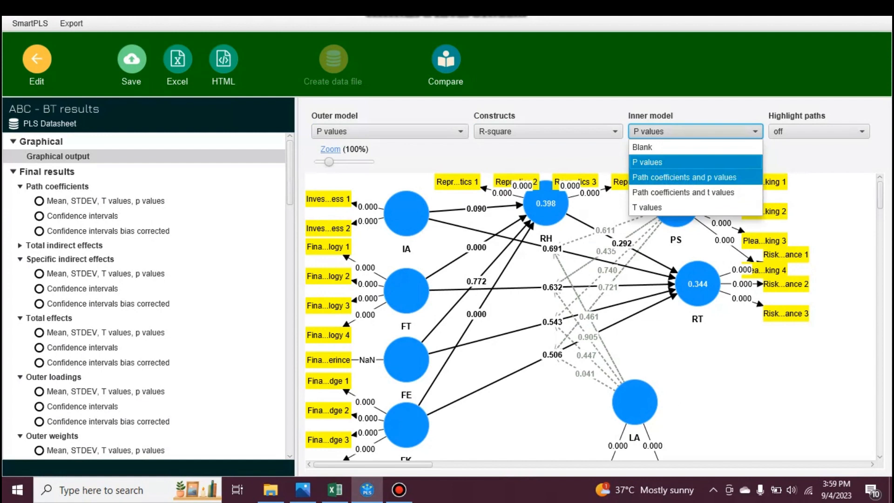
click(684, 177)
click(696, 131)
click(683, 192)
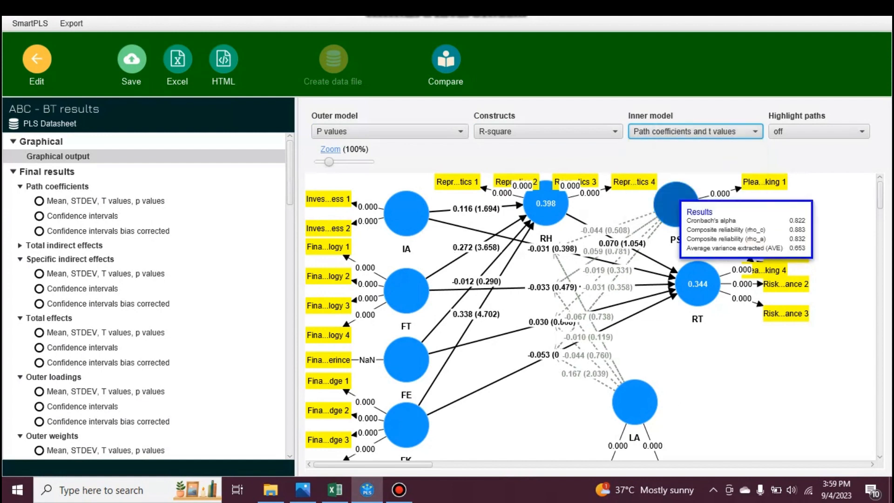
click(726, 358)
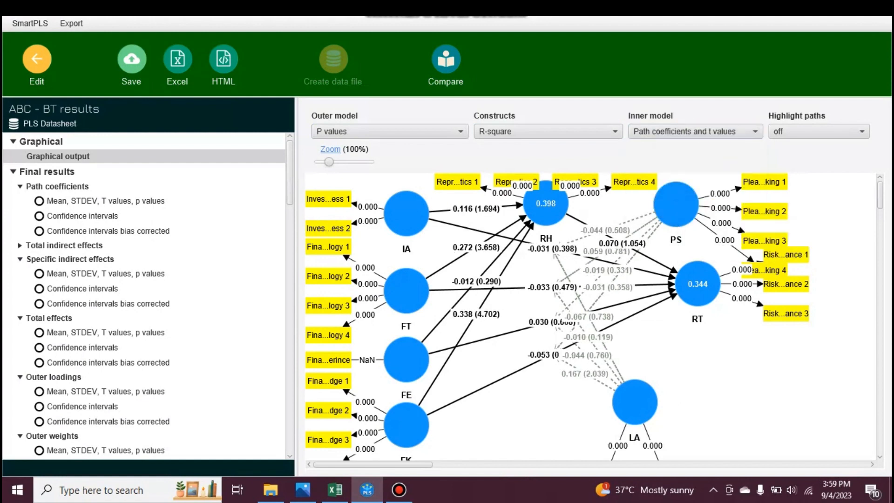
click(817, 132)
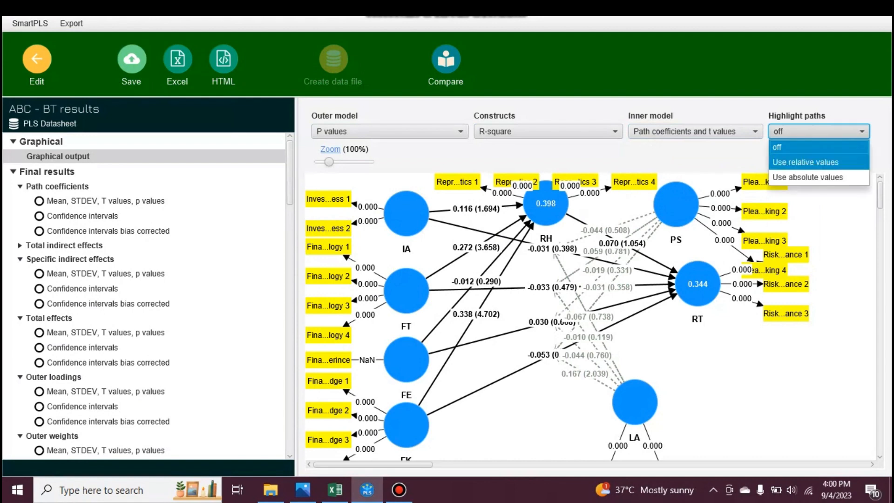
click(817, 162)
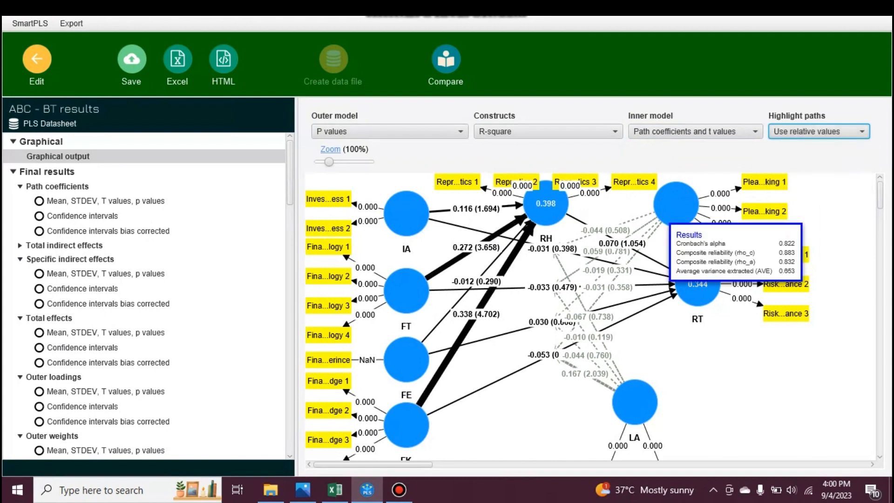